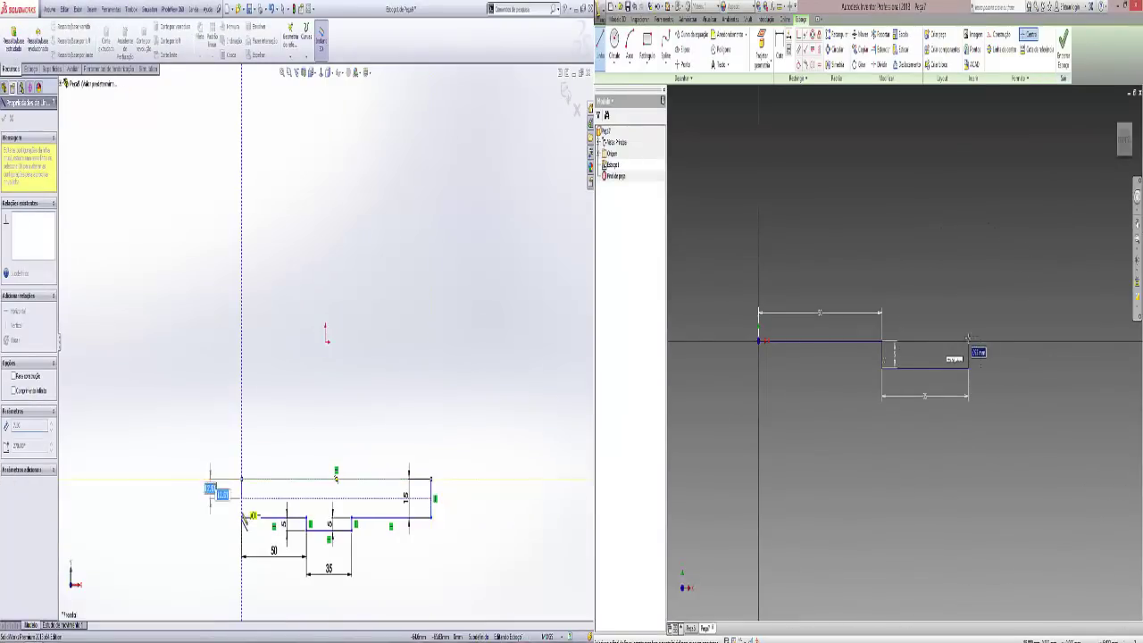
Close the stepped base profile and dimension its top edge to 150 wide.
click(241, 479)
click(241, 516)
key(s)
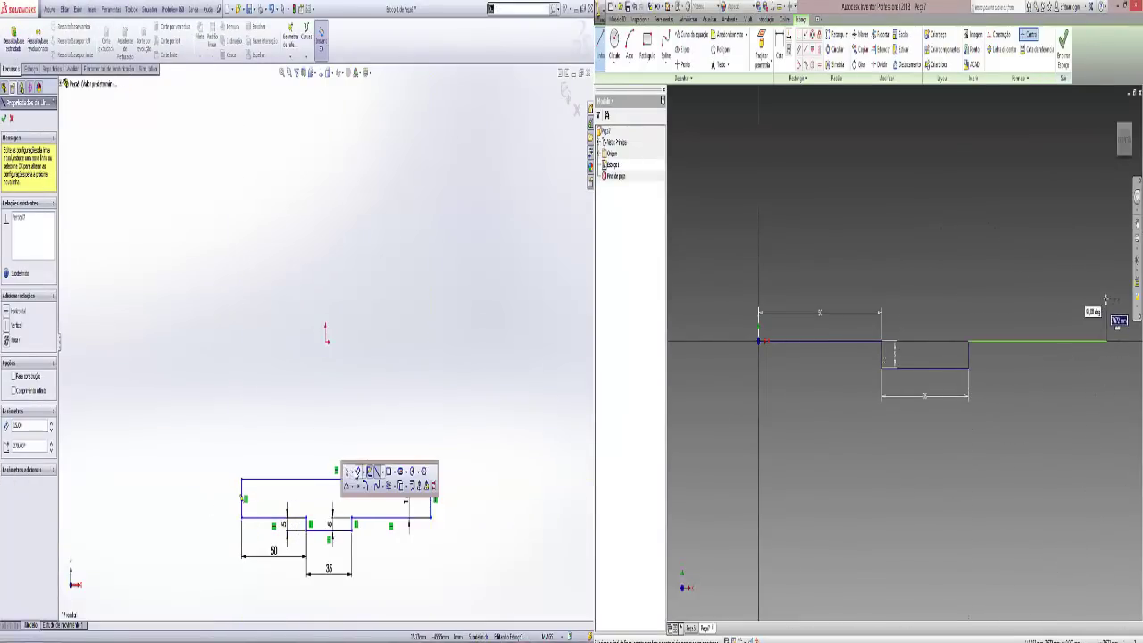
click(370, 470)
click(348, 480)
click(348, 443)
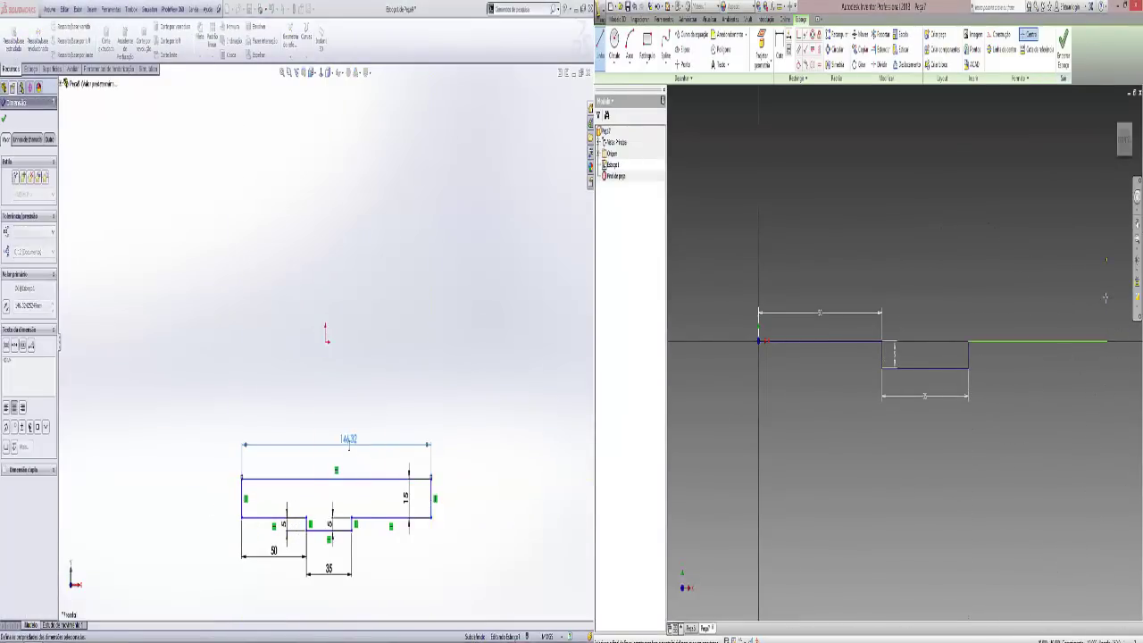
text(150)
key(Return)
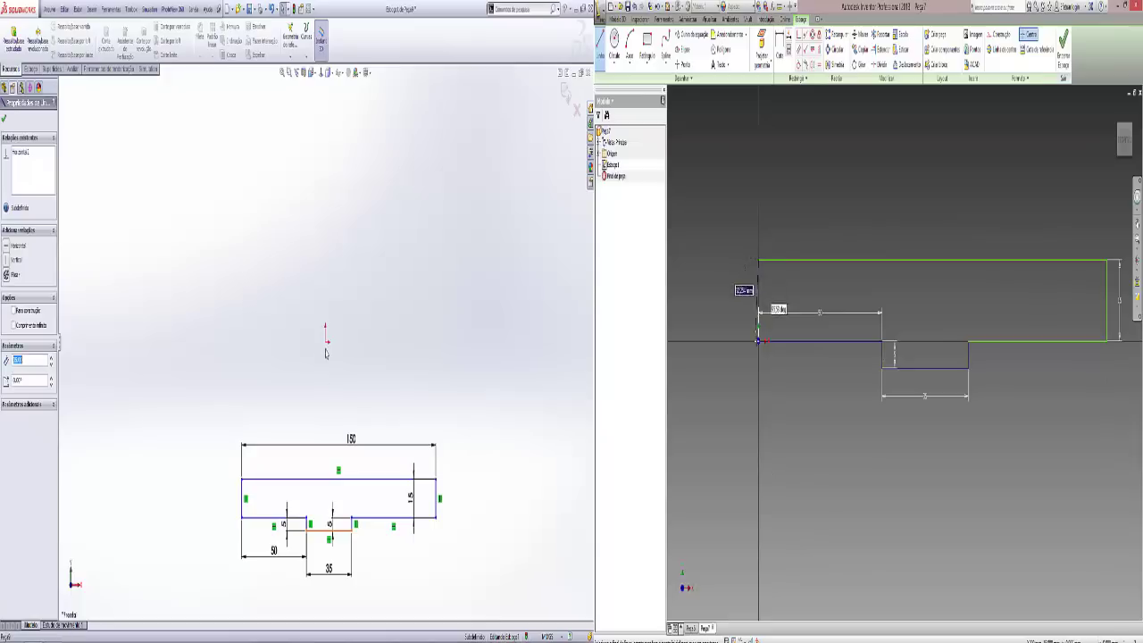
ctrl+click(325, 340)
click(341, 302)
key(s)
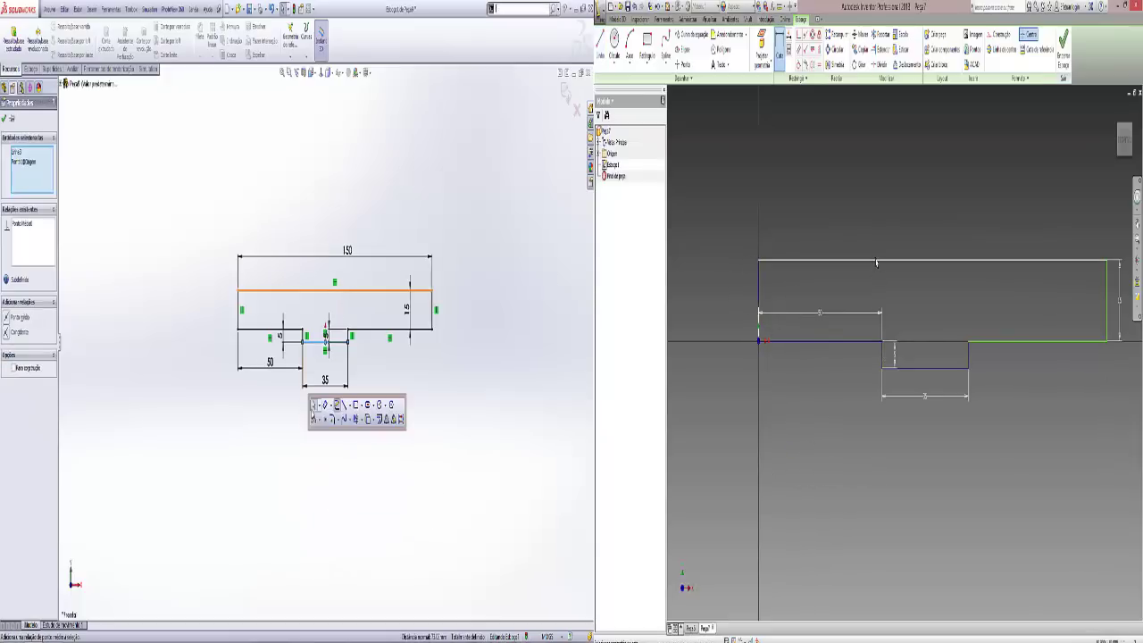
click(880, 239)
text(150)
key(Return)
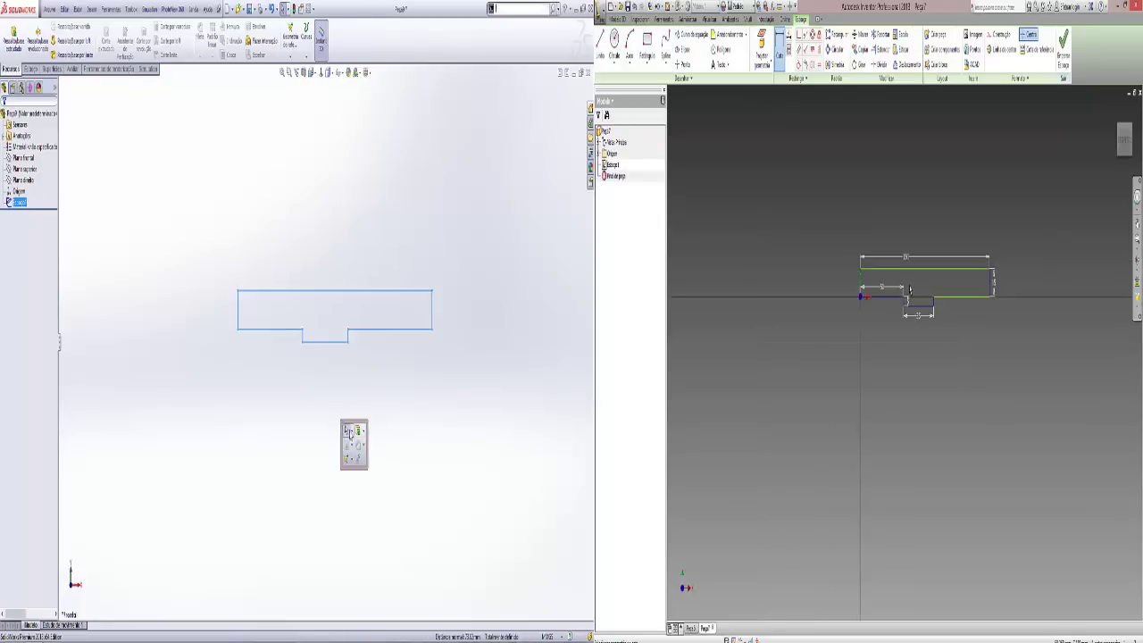
Extrude the base profile 250 mm into the solid block and sketch on its front face.
click(348, 429)
key(e)
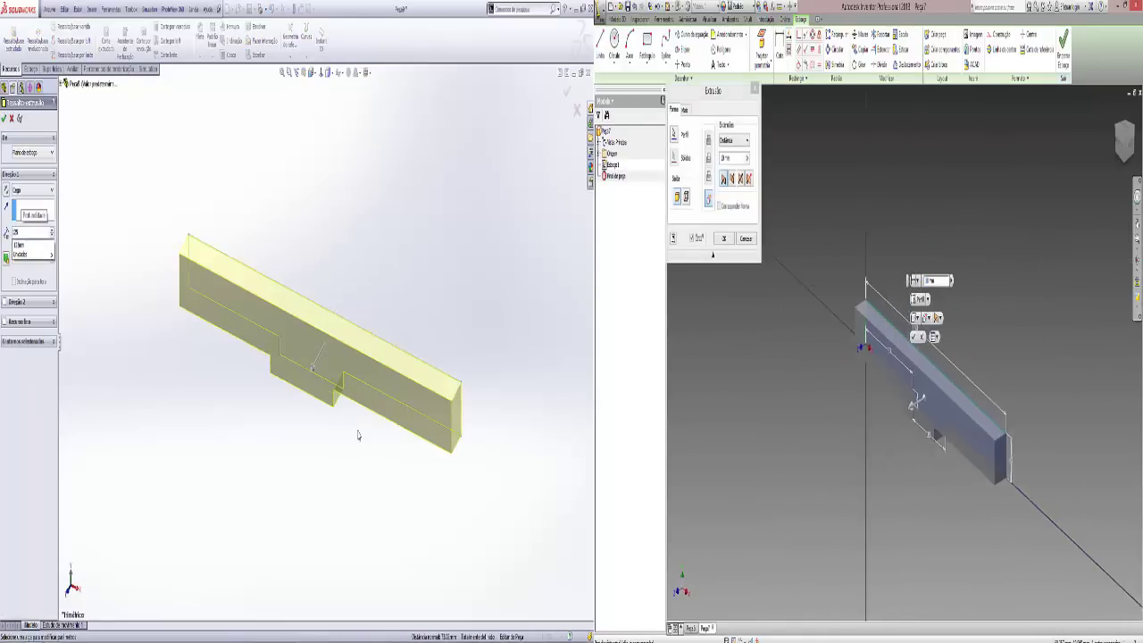
text(0.00mm)
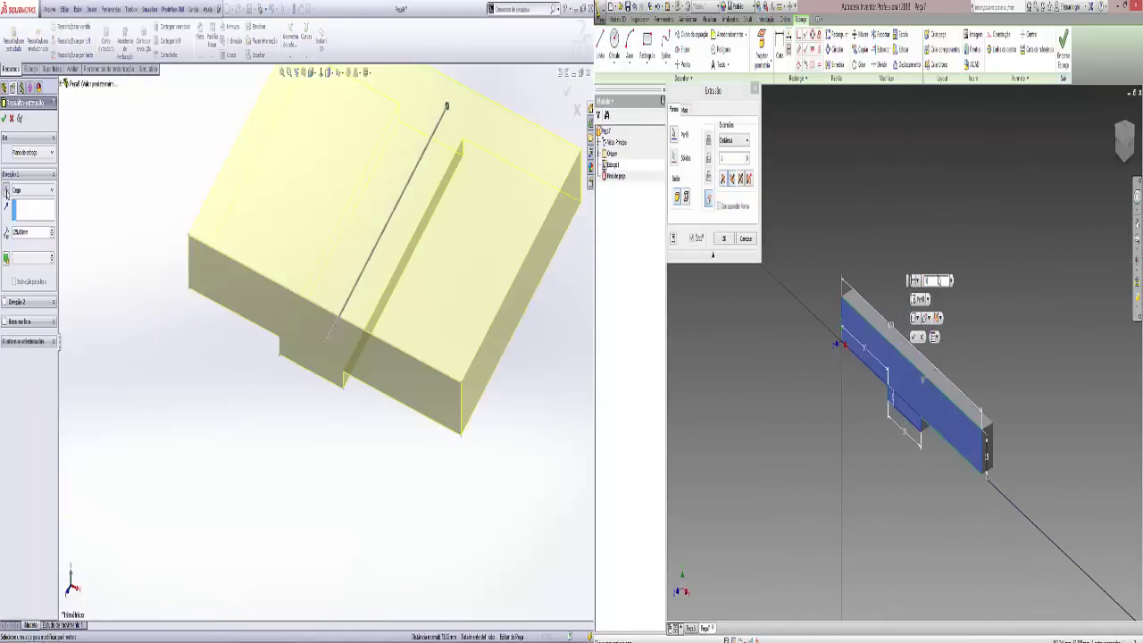
right_click(172, 399)
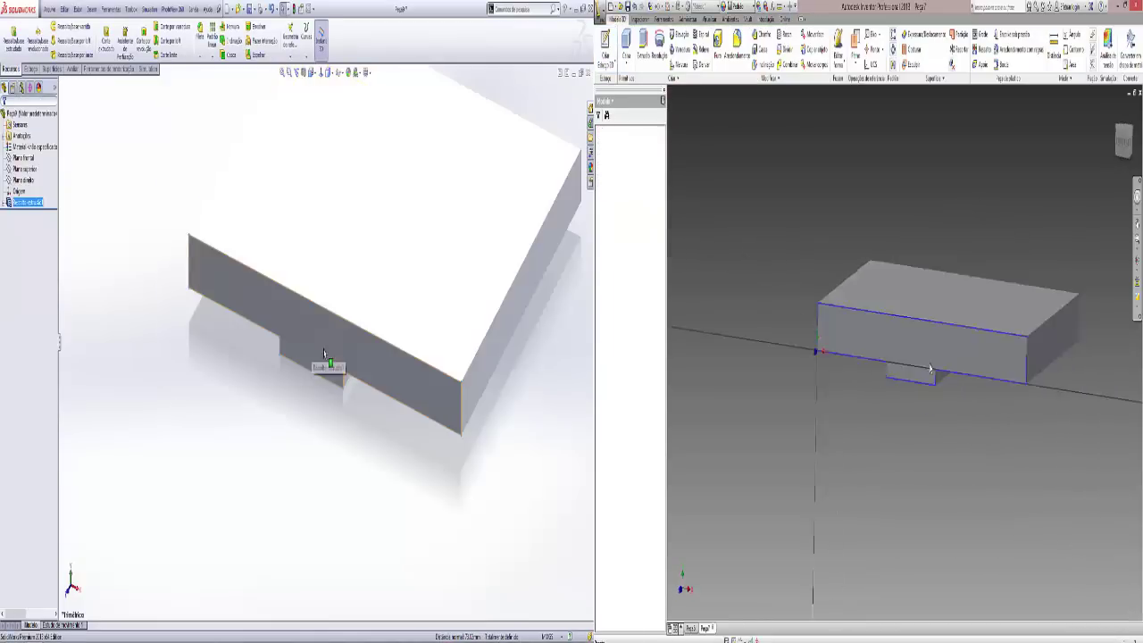
click(357, 308)
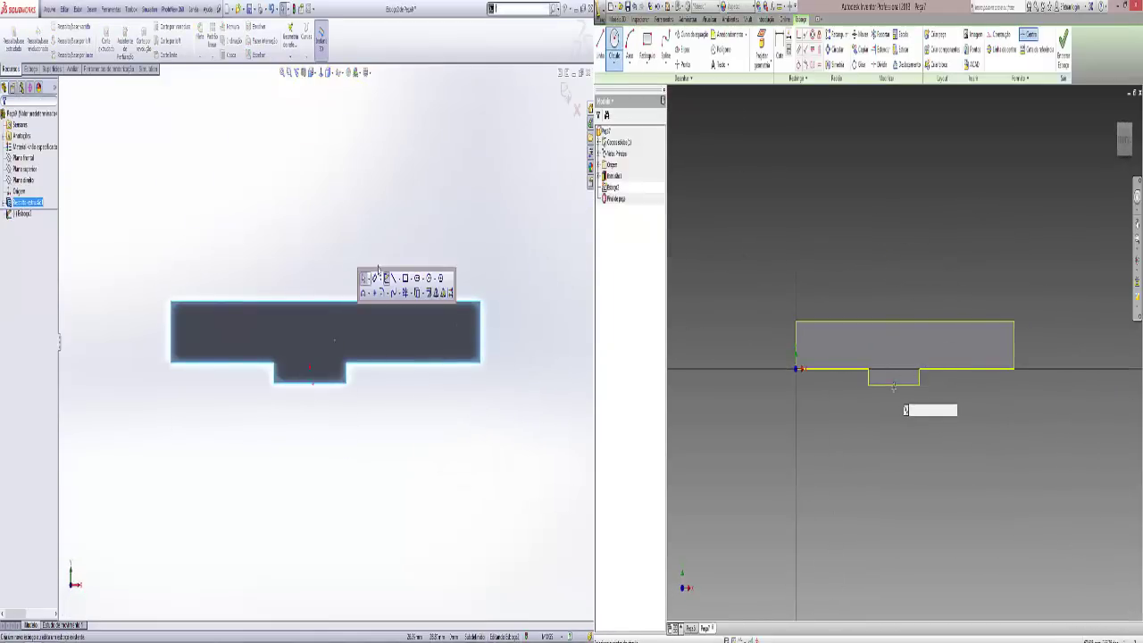
Sketch concentric Ø50 and Ø25 circles above the base and fix the centre height.
click(310, 176)
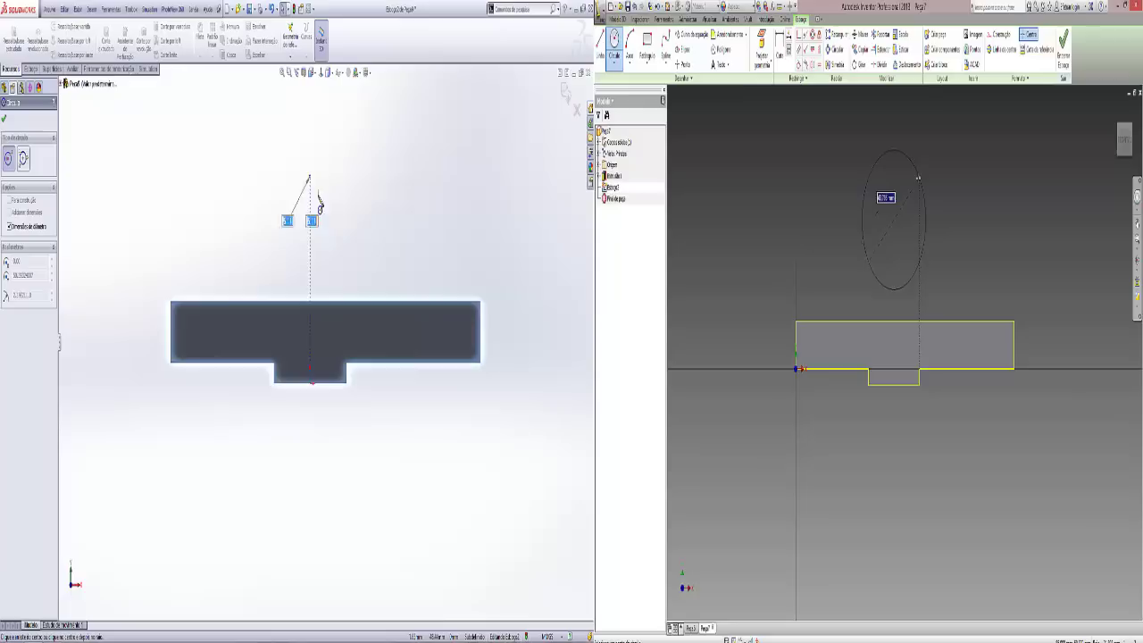
click(349, 260)
click(310, 176)
click(332, 252)
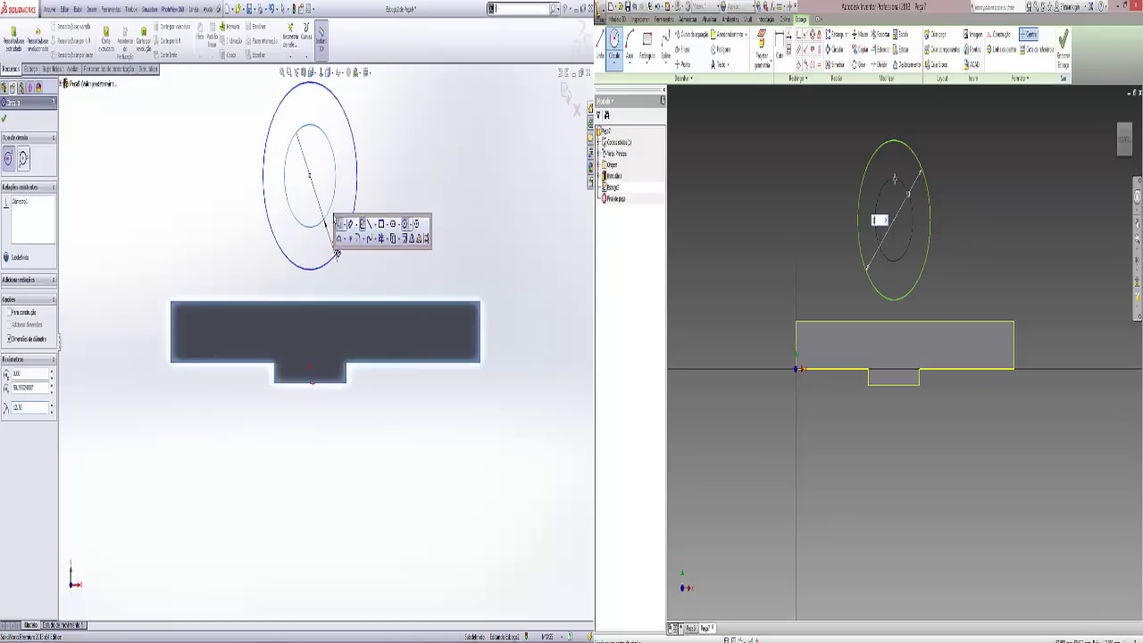
click(337, 251)
key(Return)
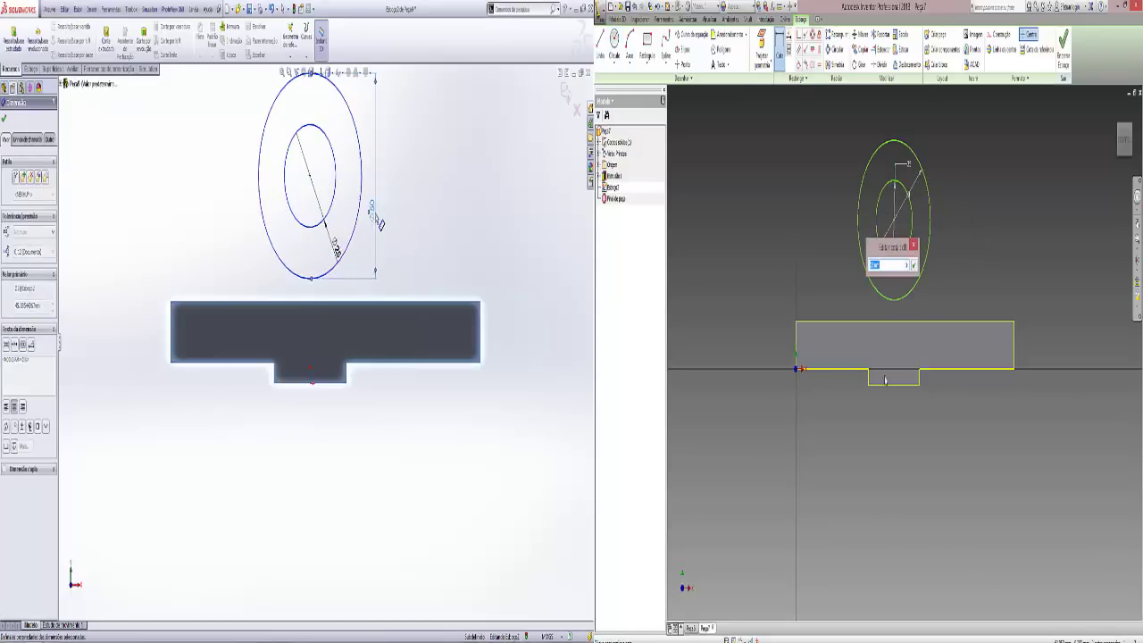
click(312, 179)
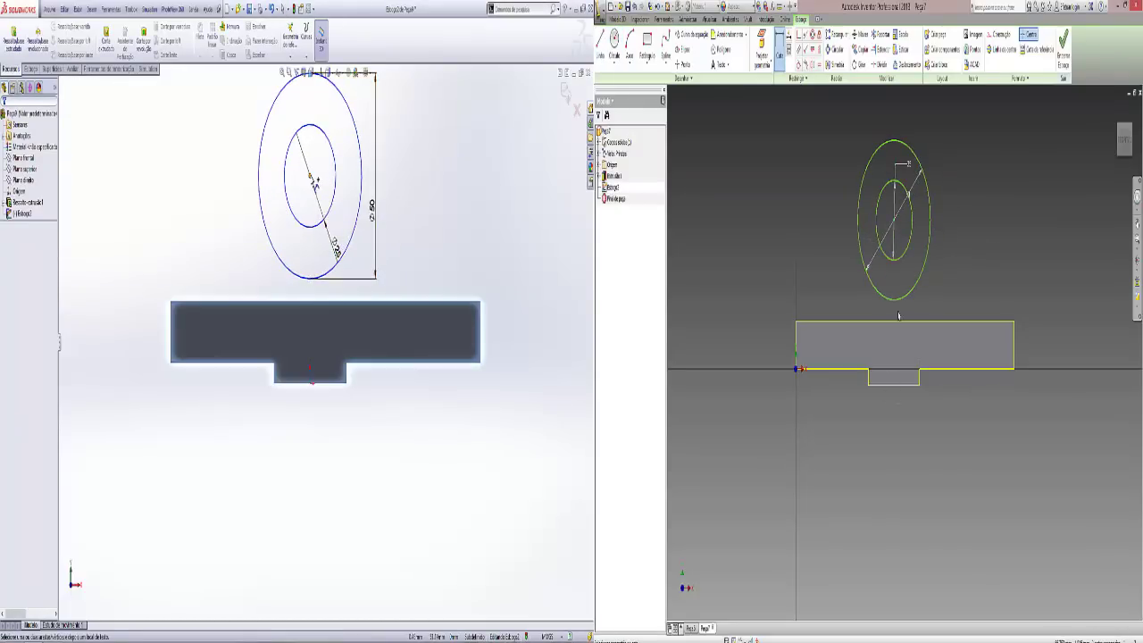
double_click(216, 193)
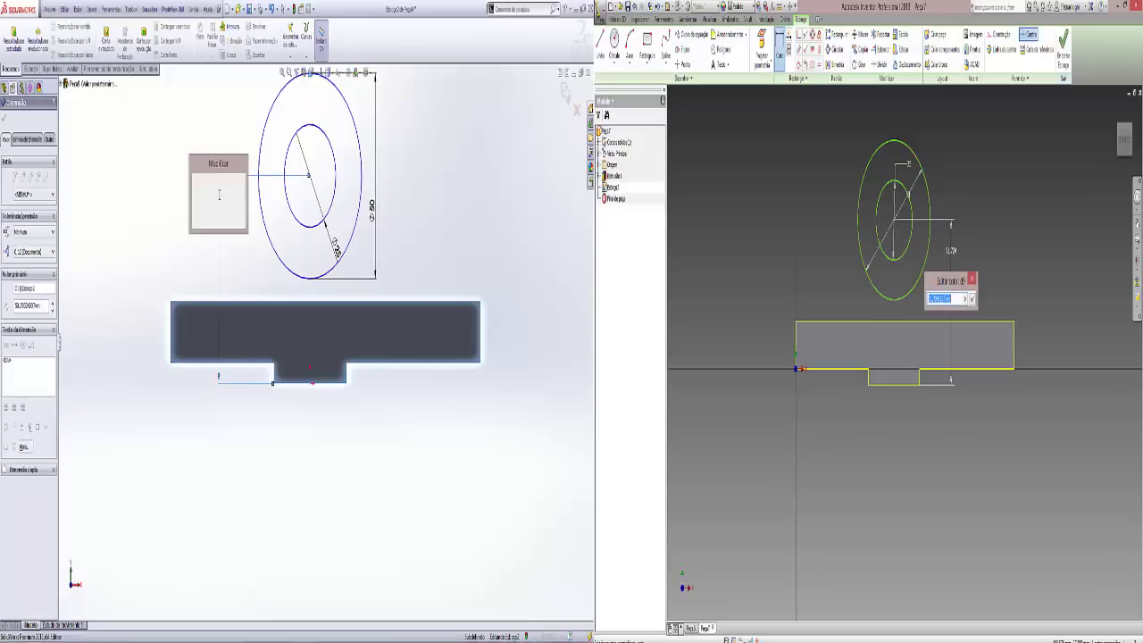
key(Return)
Extrude the ring in two directions to form the hollow boss in both programs.
key(e)
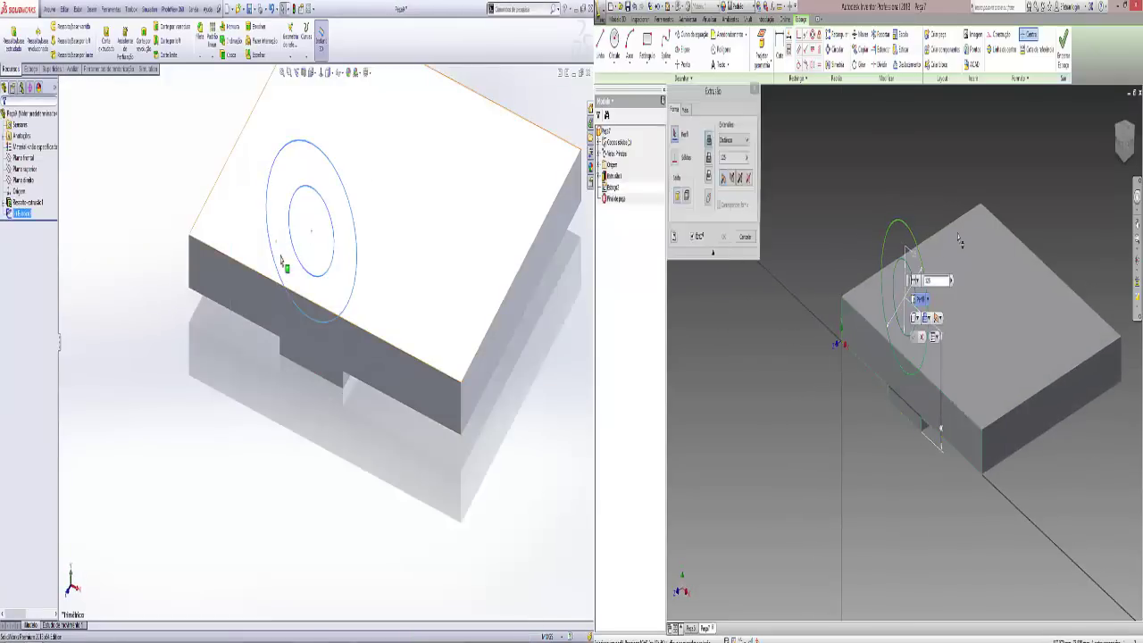
click(948, 378)
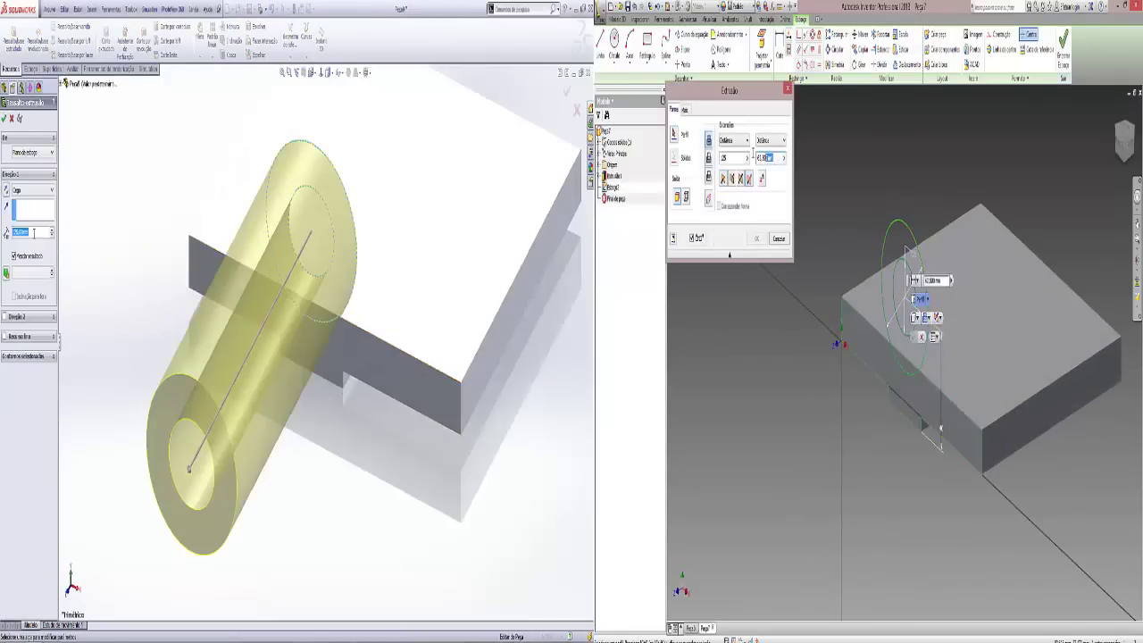
text(5)
click(8, 316)
right_click(87, 318)
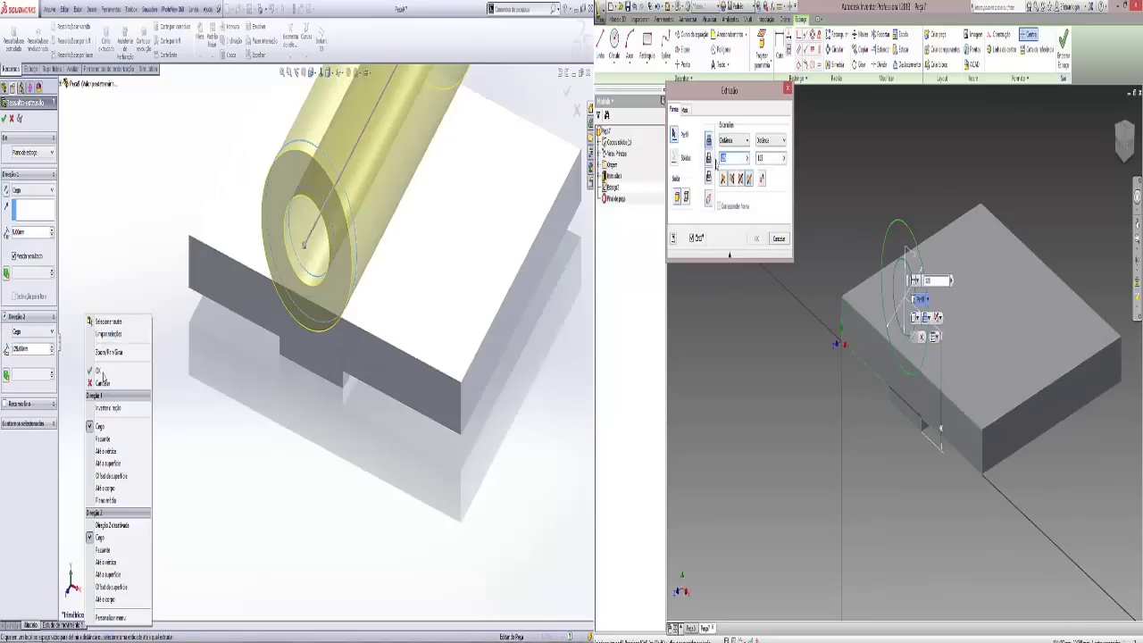
click(101, 371)
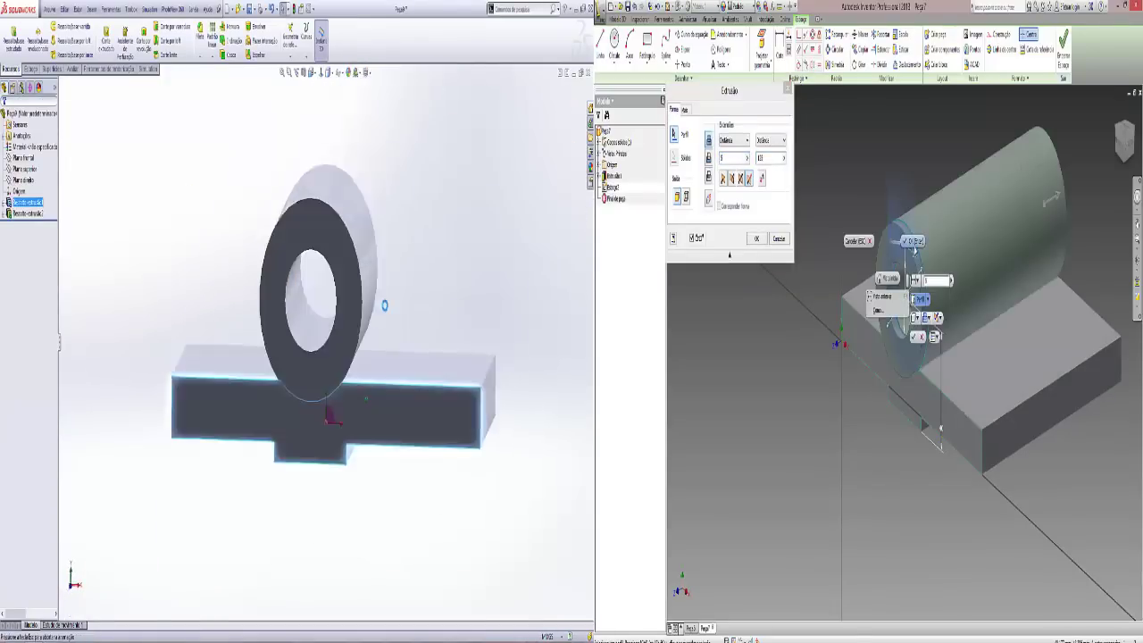
click(383, 305)
Sketch the web profile on the base's front face with a line and tangent arc.
click(907, 241)
click(391, 316)
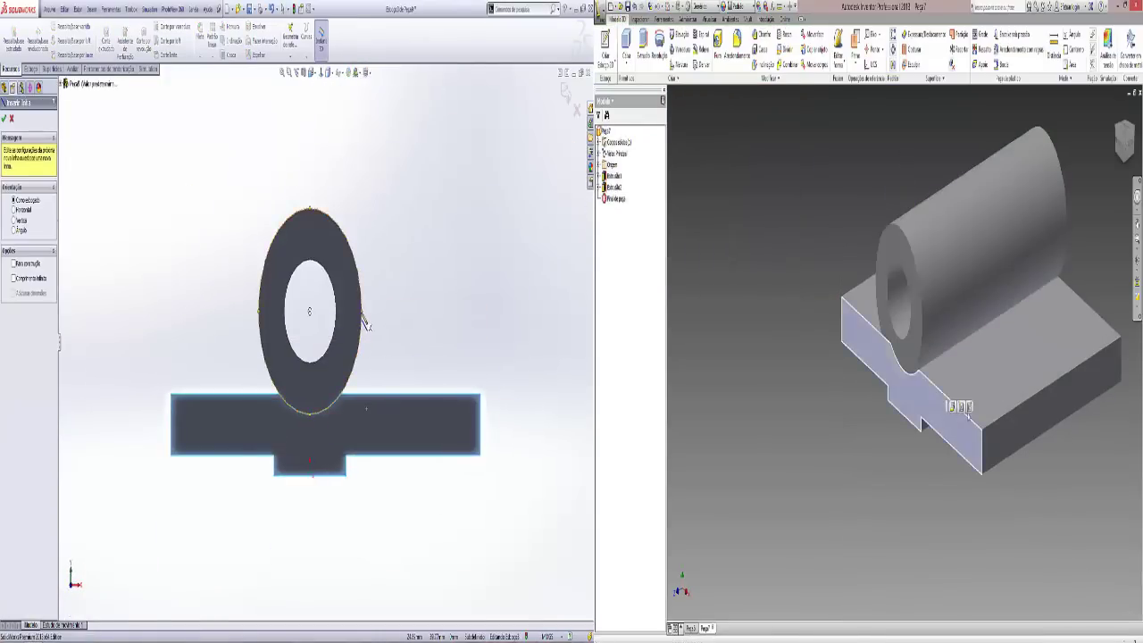
click(970, 413)
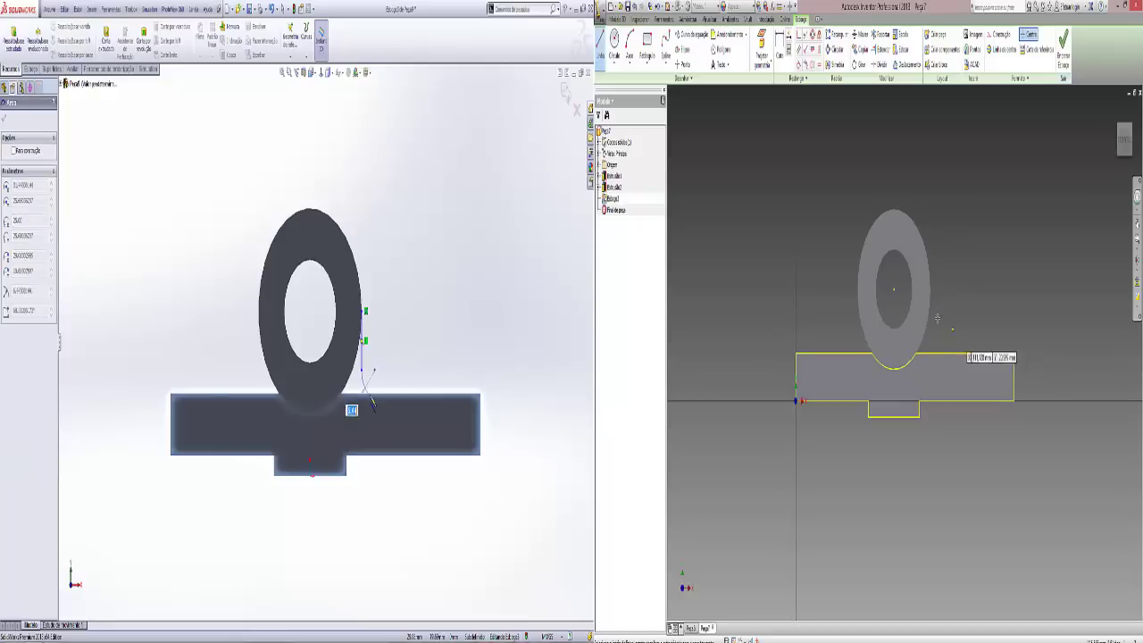
click(373, 386)
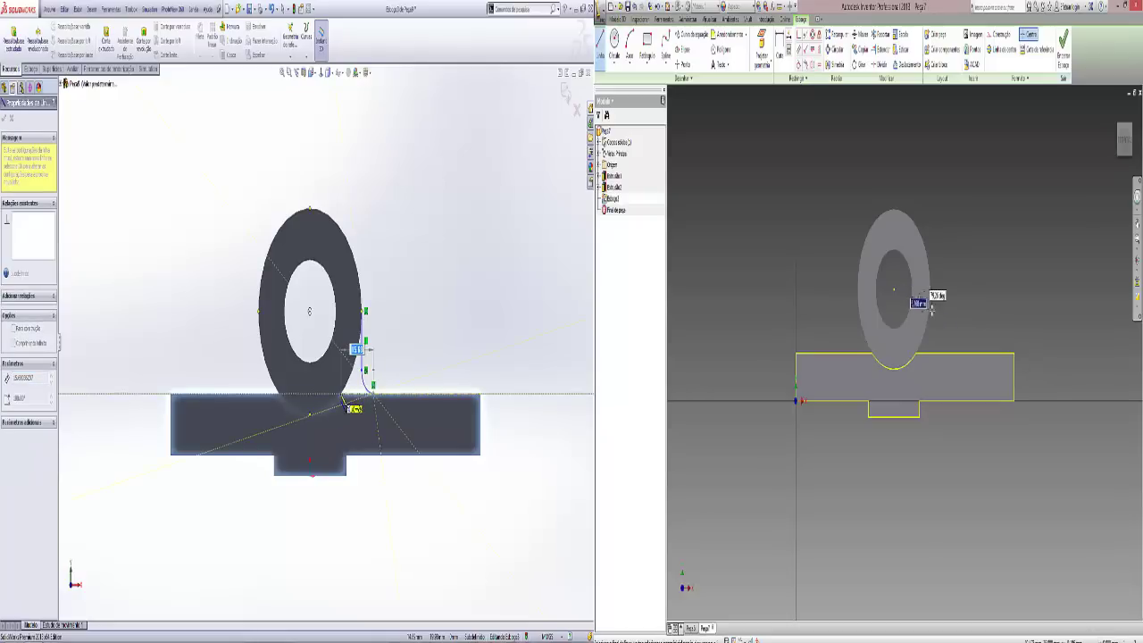
click(341, 385)
click(347, 421)
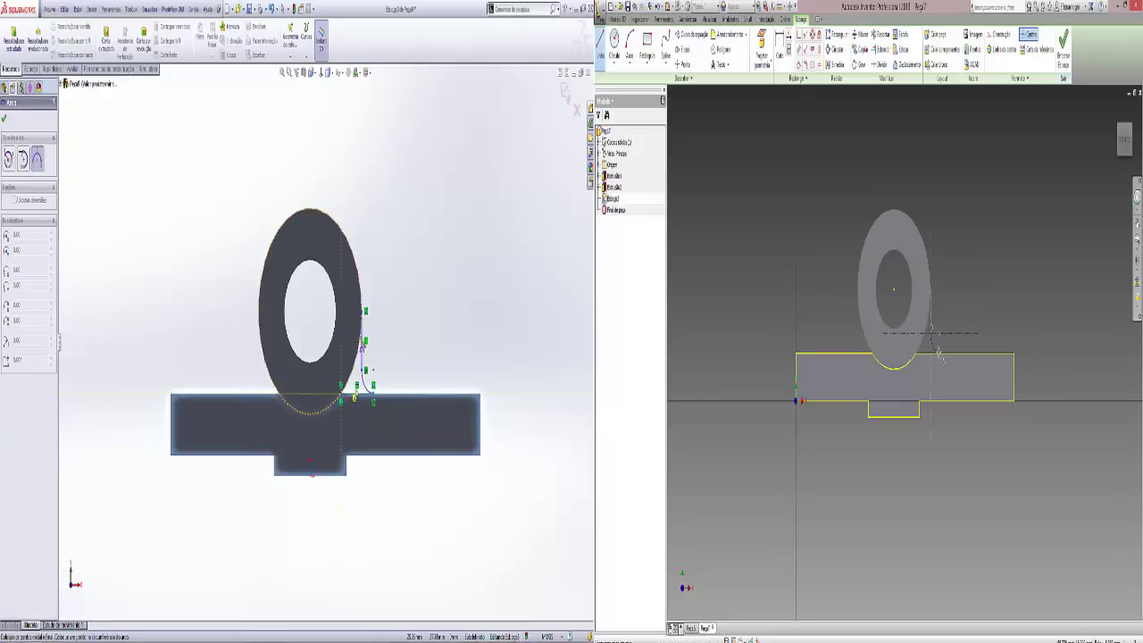
key(Escape)
key(s)
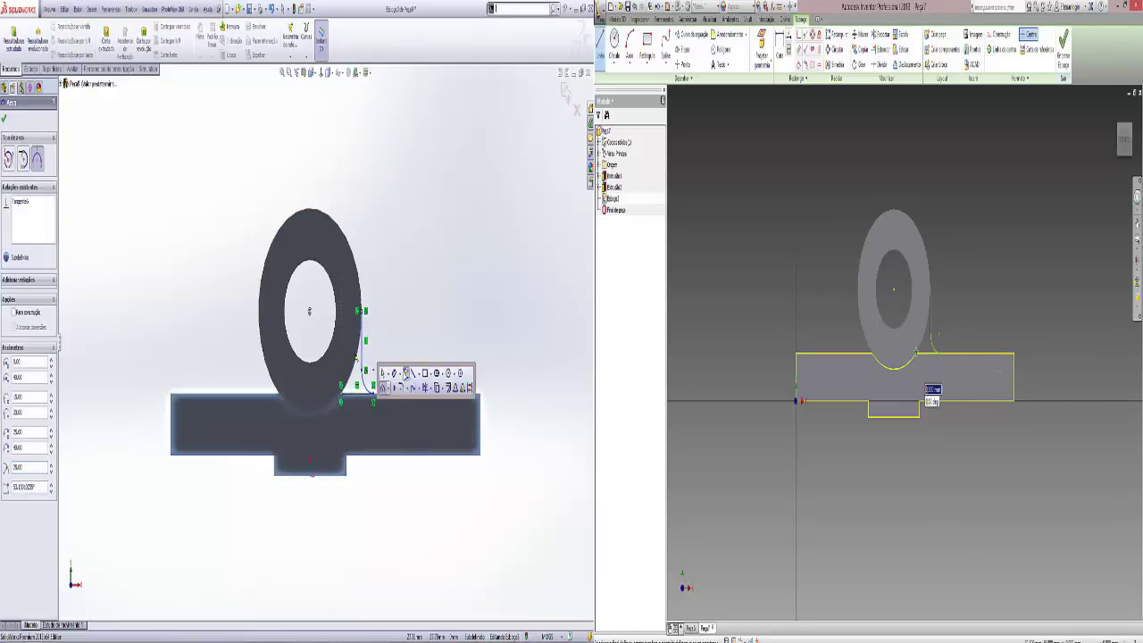
Extrude the fillet strip 25 mm in the reversed direction.
click(395, 377)
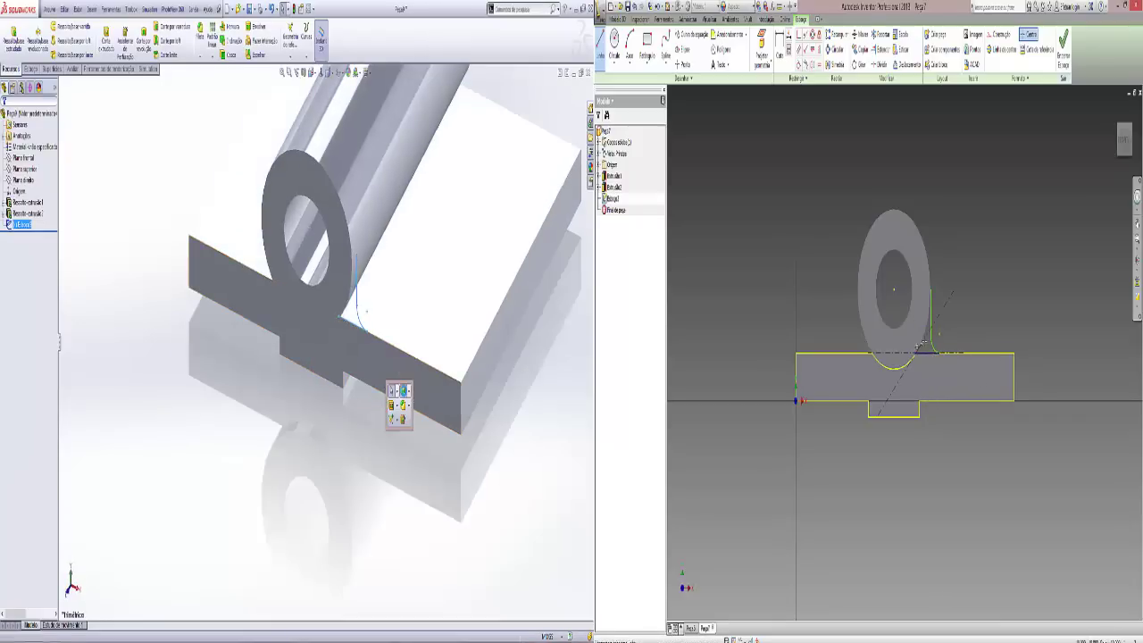
click(404, 390)
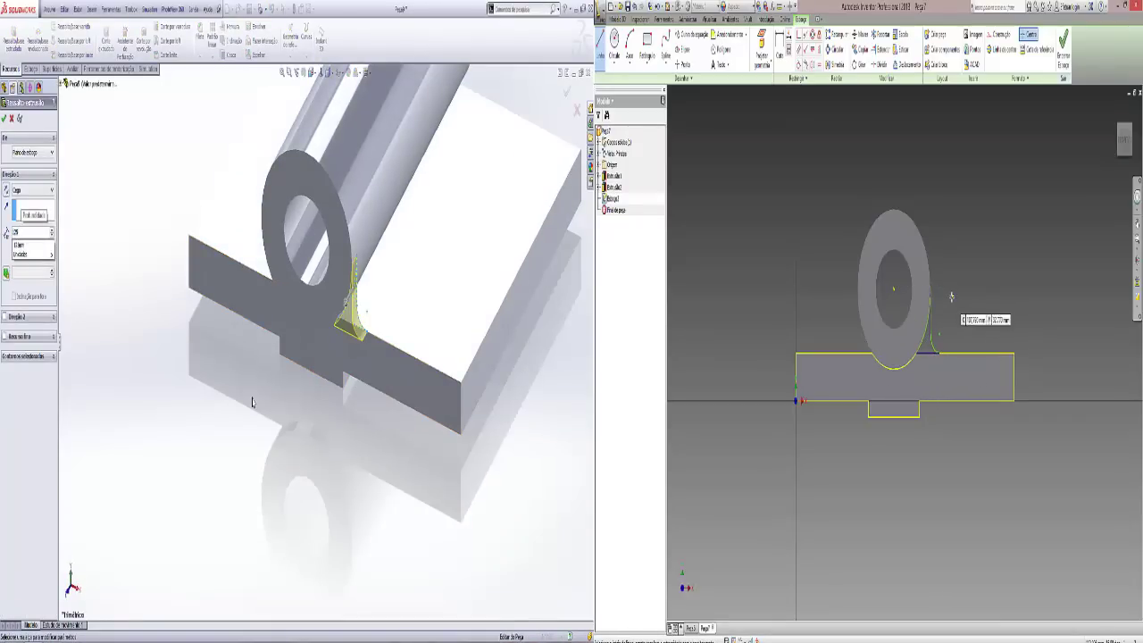
key(Return)
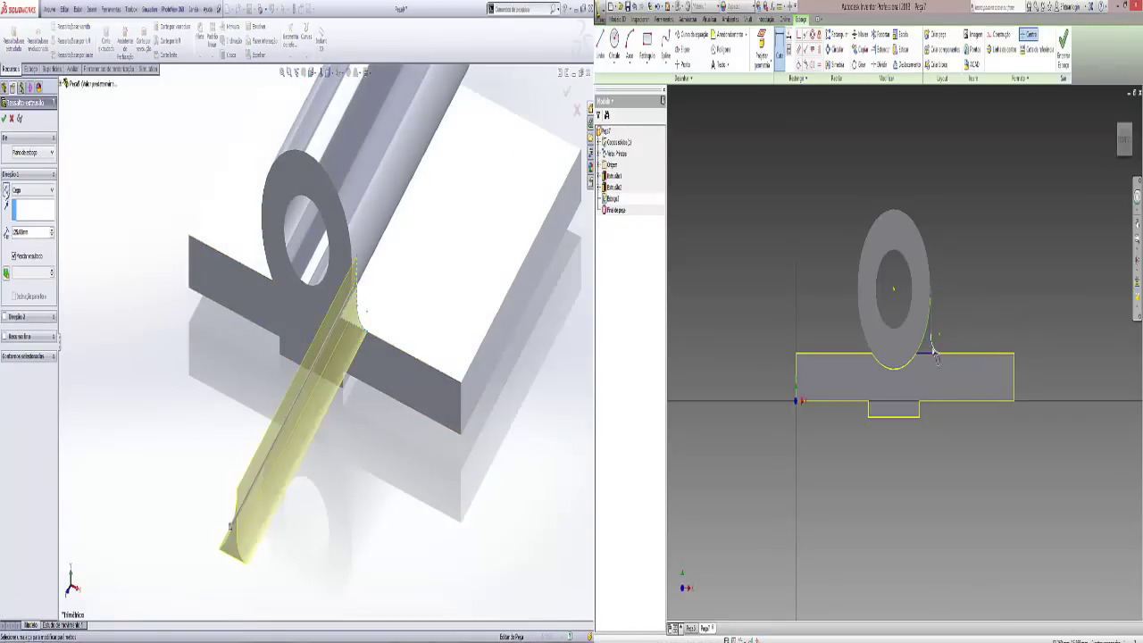
click(7, 189)
right_click(221, 40)
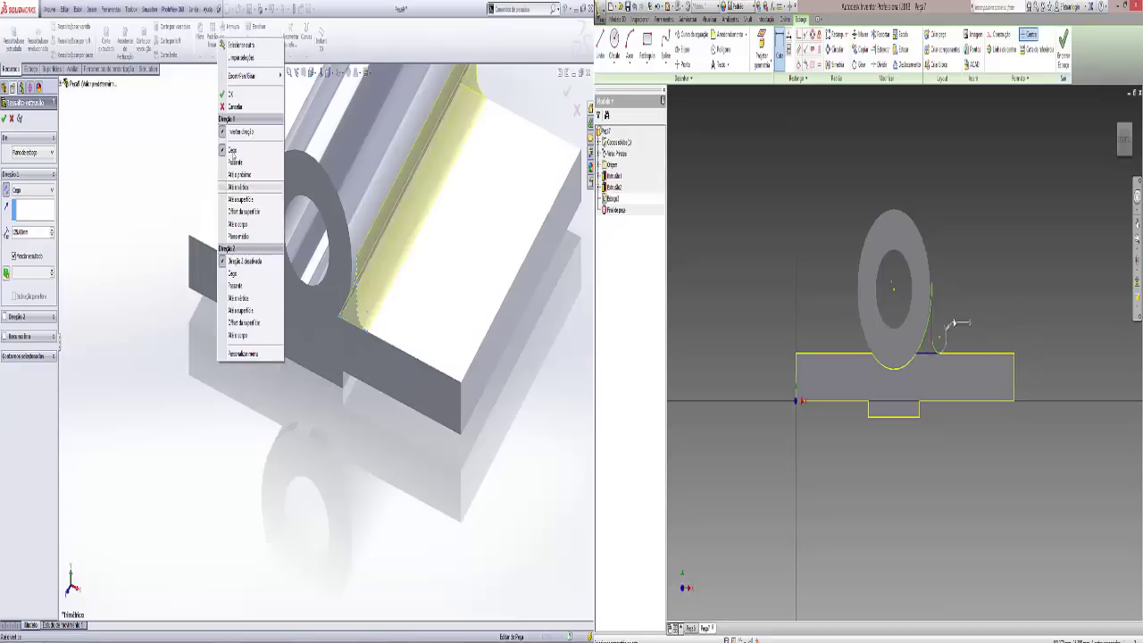
click(229, 92)
Mirror the fillet strip across the mid plane and orbit to check both sides.
click(255, 58)
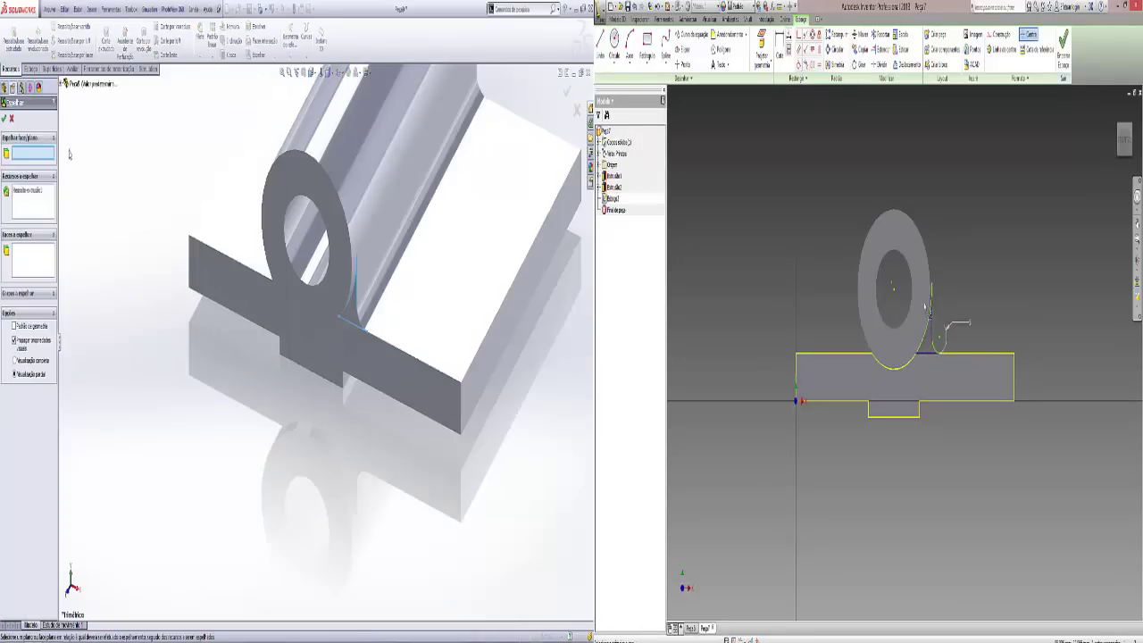
click(85, 151)
click(4, 117)
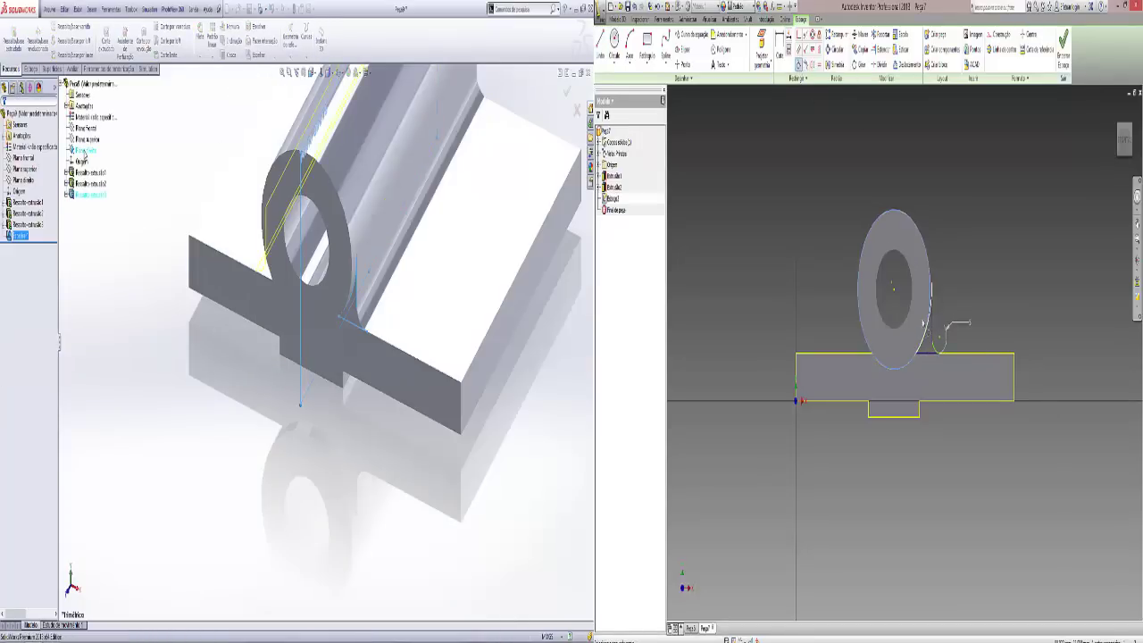
middle_drag(223, 357, 368, 331)
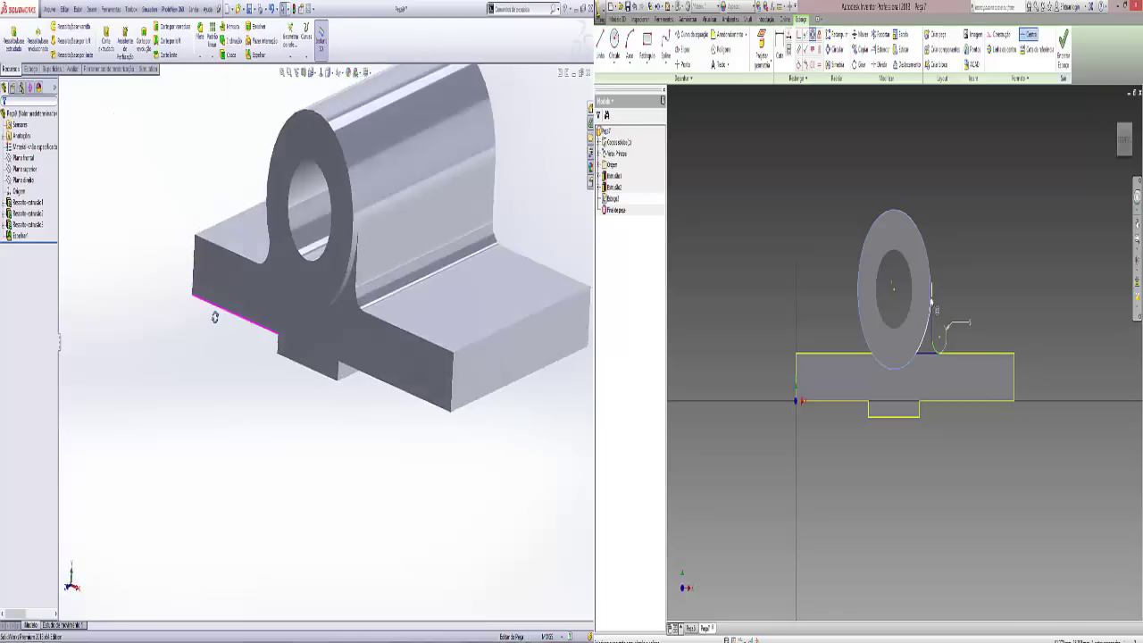
Set Inventor to isometric view and begin a SolidWorks reference plane and Inventor's fillet extrusion.
scroll(932, 321, up, 5)
scroll(932, 322, down, 5)
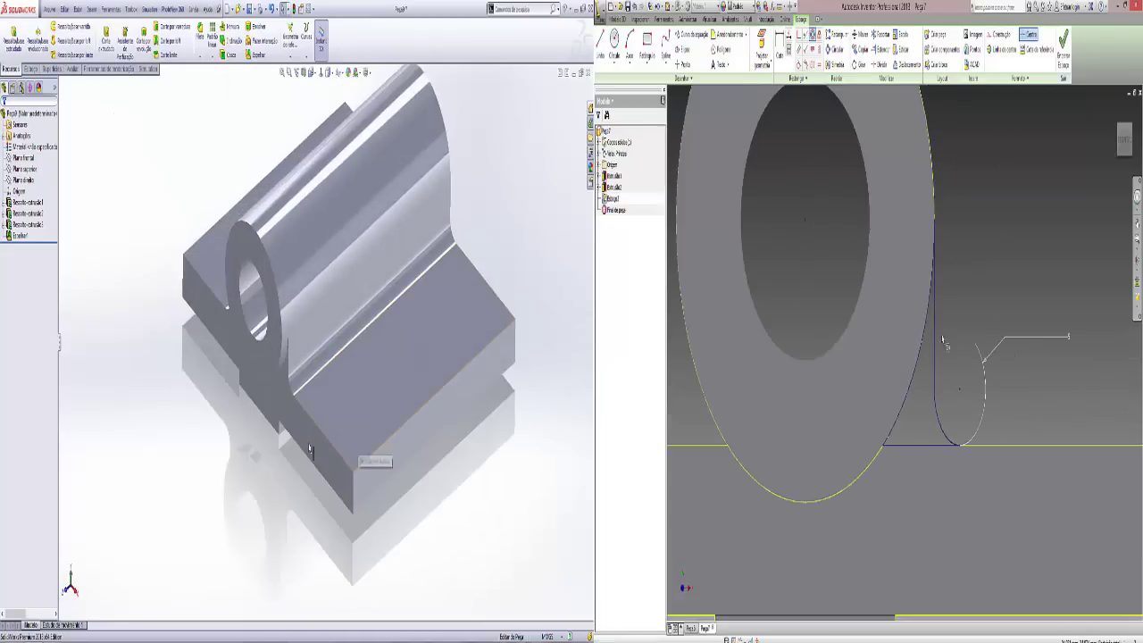
scroll(932, 321, down, 3)
key(F6)
click(291, 40)
click(304, 63)
key(e)
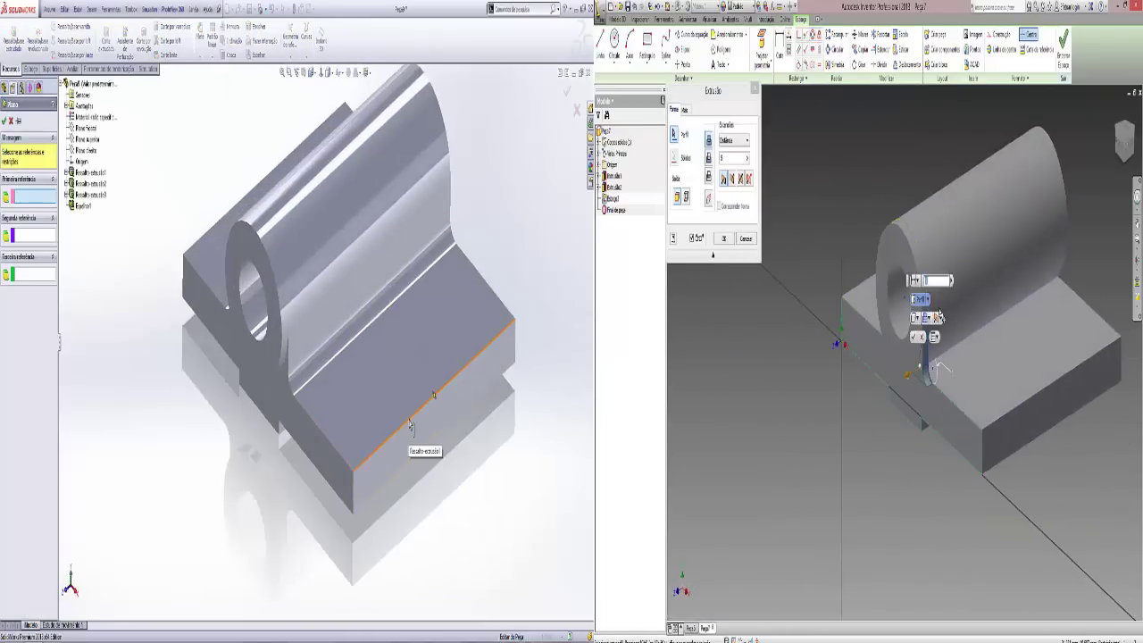
Define the angled plane through the base's front edge and plate face; finish Inventor's fillet extrusion.
click(409, 427)
click(414, 429)
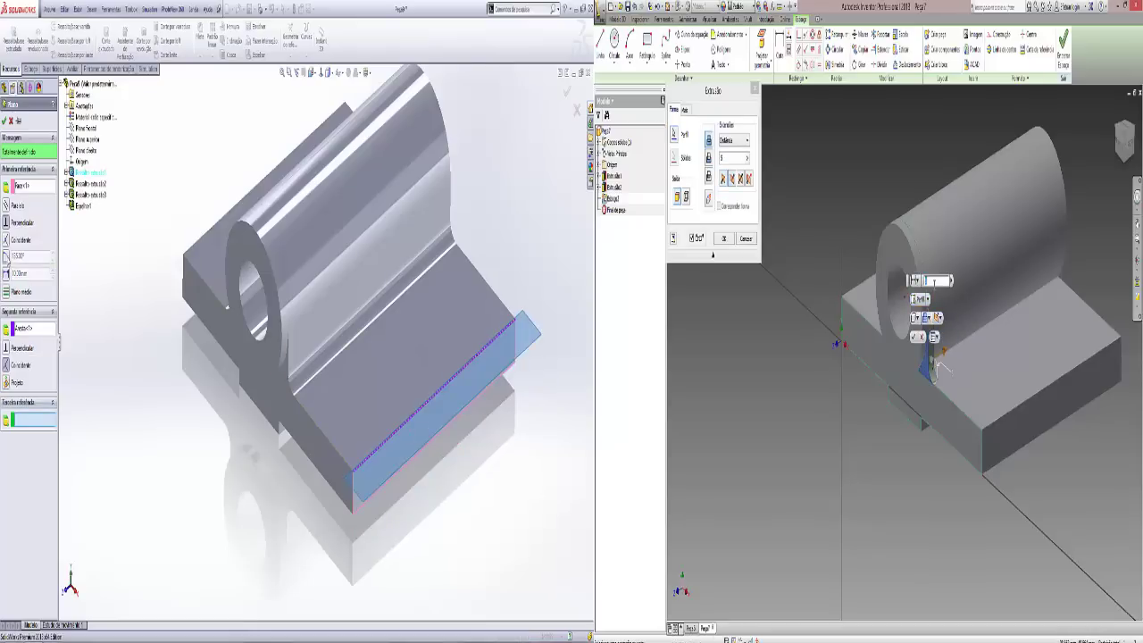
click(7, 257)
key(Return)
text(4)
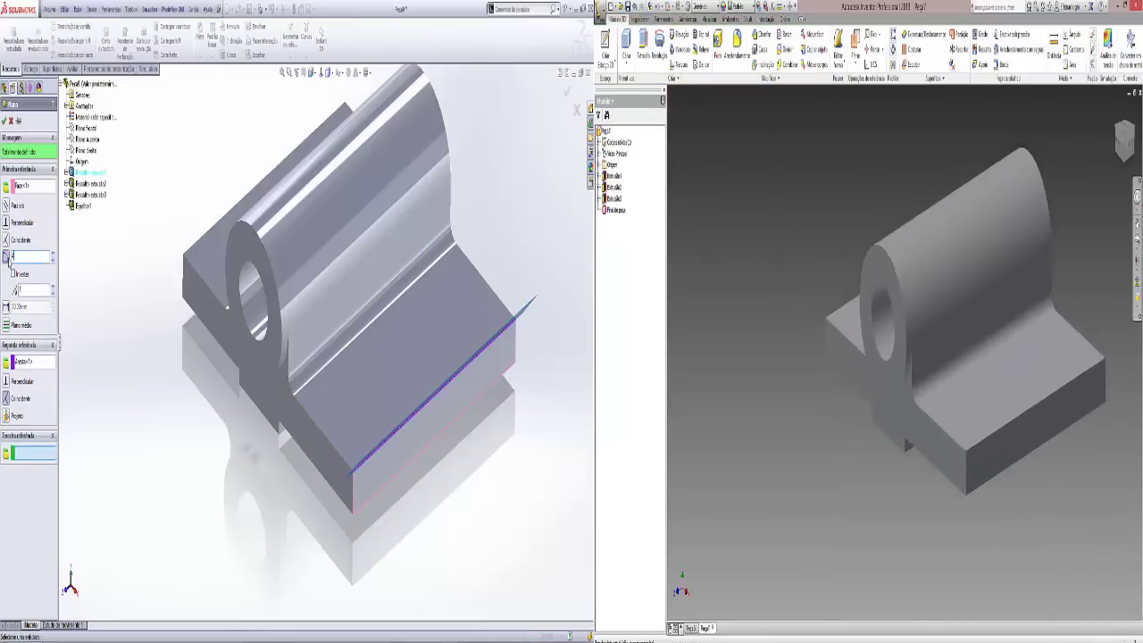
click(856, 52)
Add an Inventor work plane midway between the end faces and select the fillet extrusion to mirror.
key(Return)
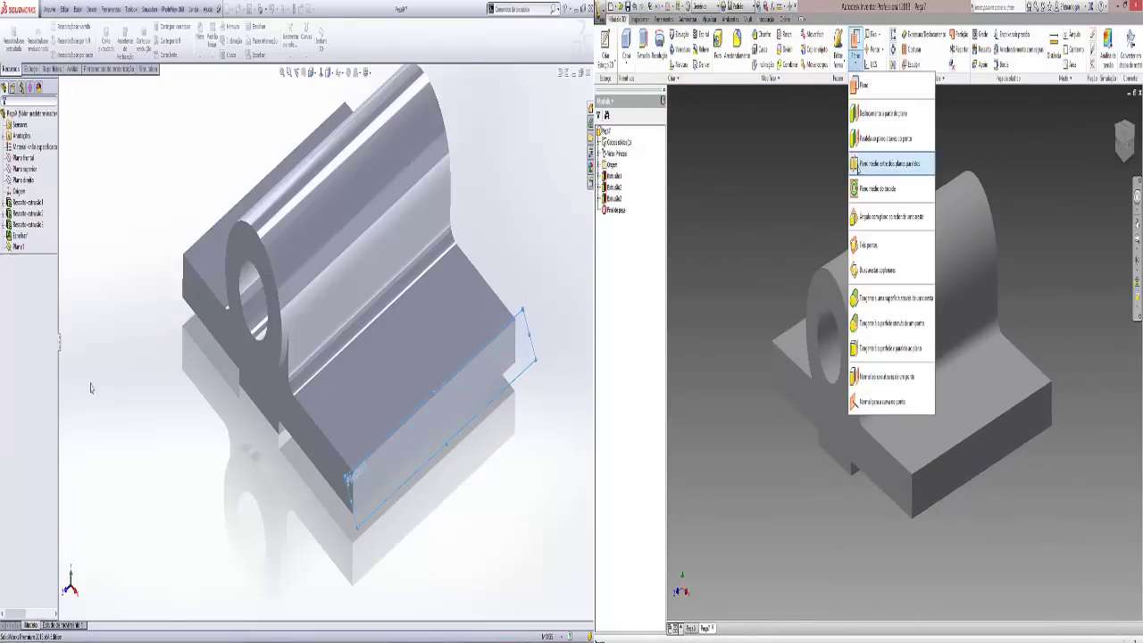
click(871, 164)
click(844, 475)
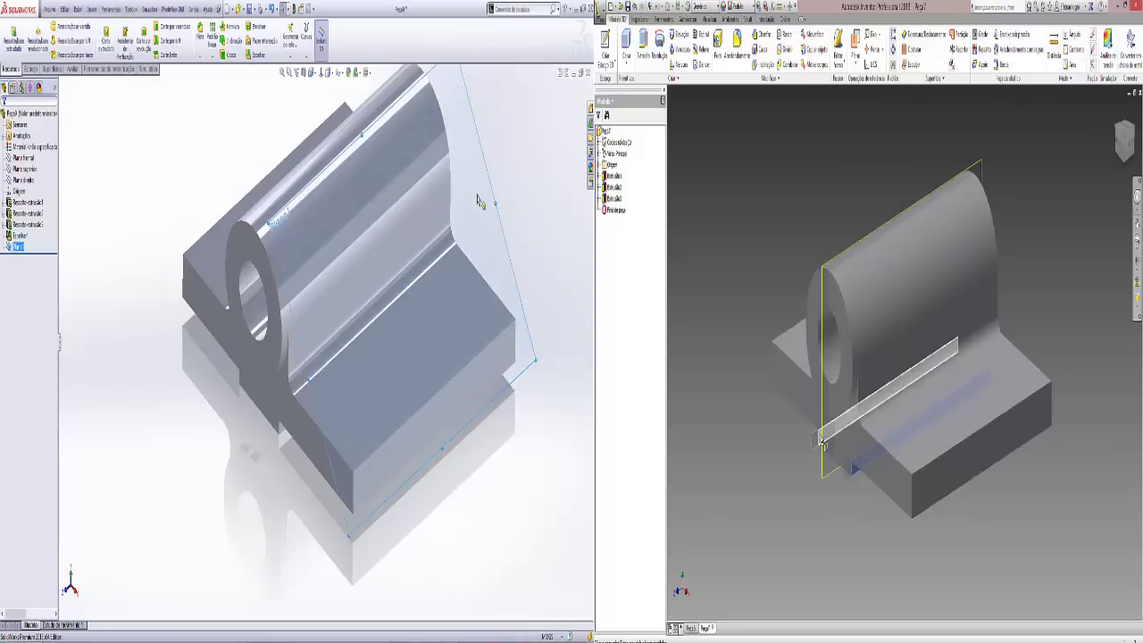
click(868, 241)
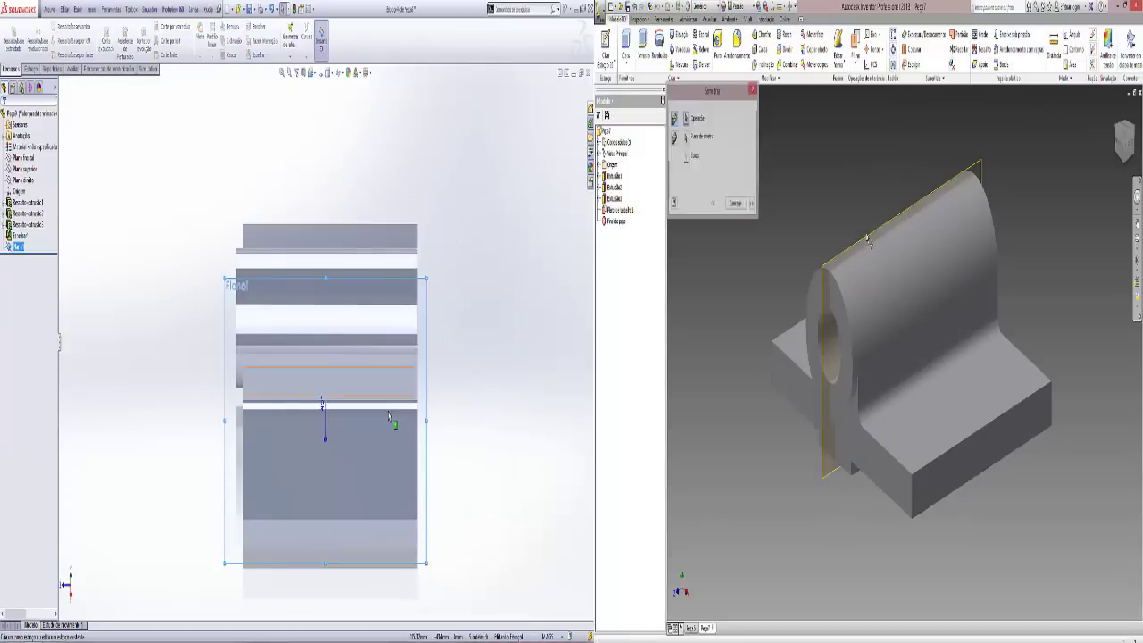
click(340, 528)
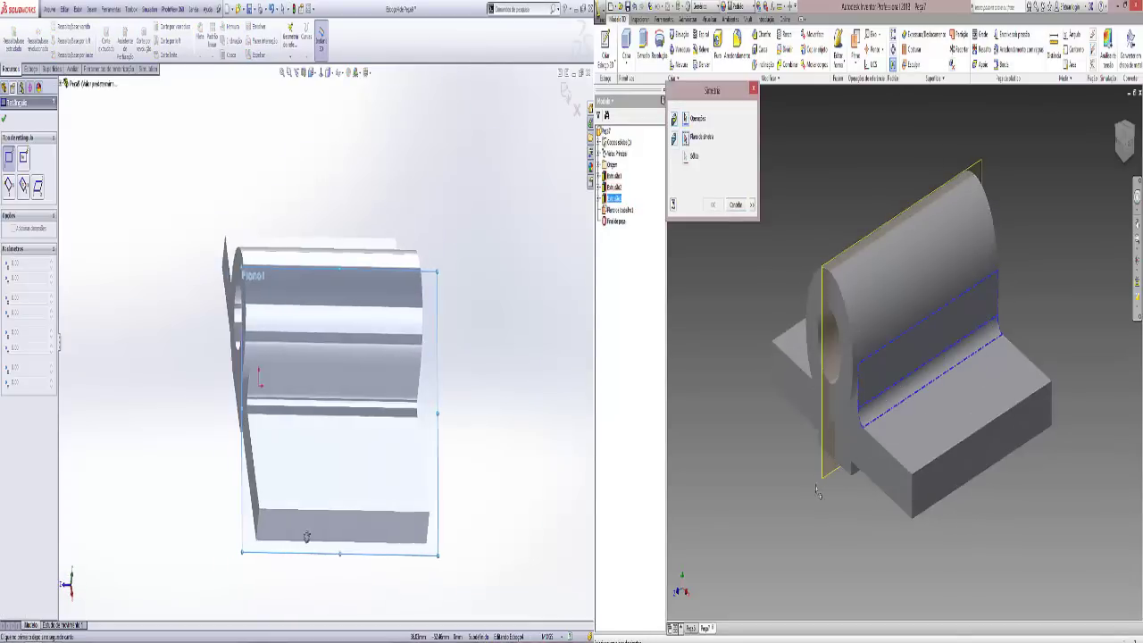
Mirror Inventor's fillet strip and dimension the first edge of the SolidWorks rectangle.
click(382, 308)
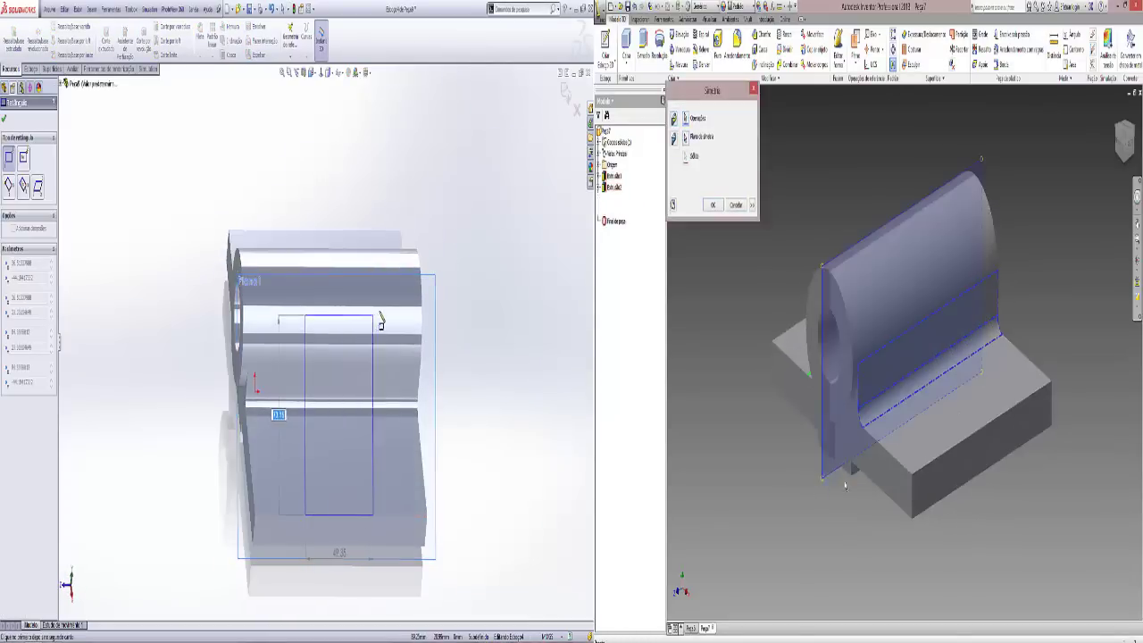
click(848, 474)
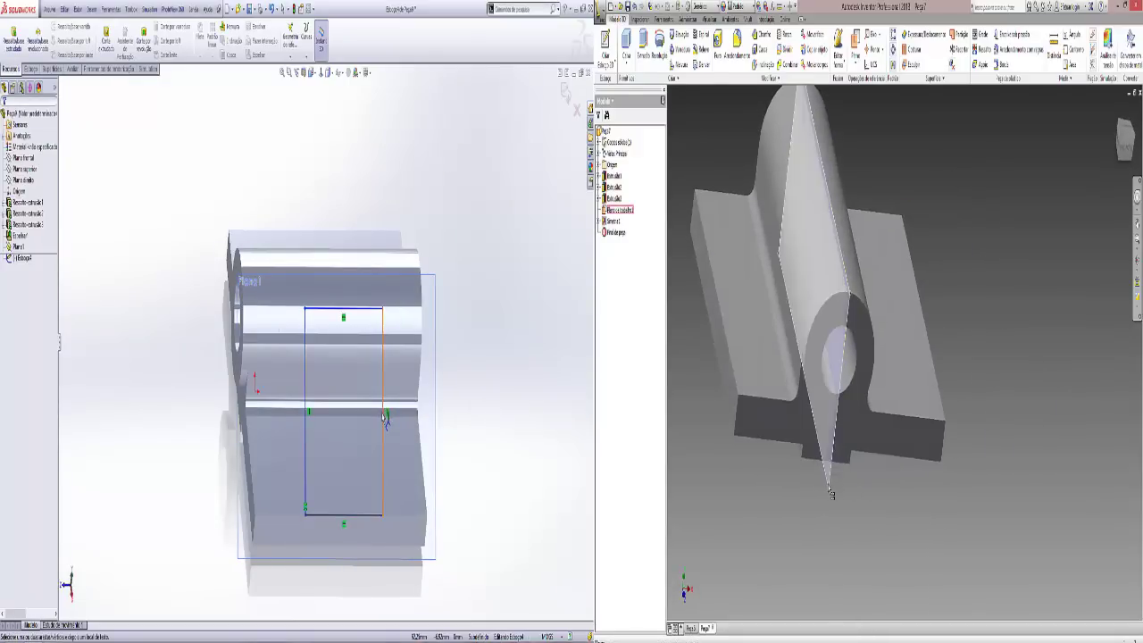
right_click(816, 472)
click(861, 491)
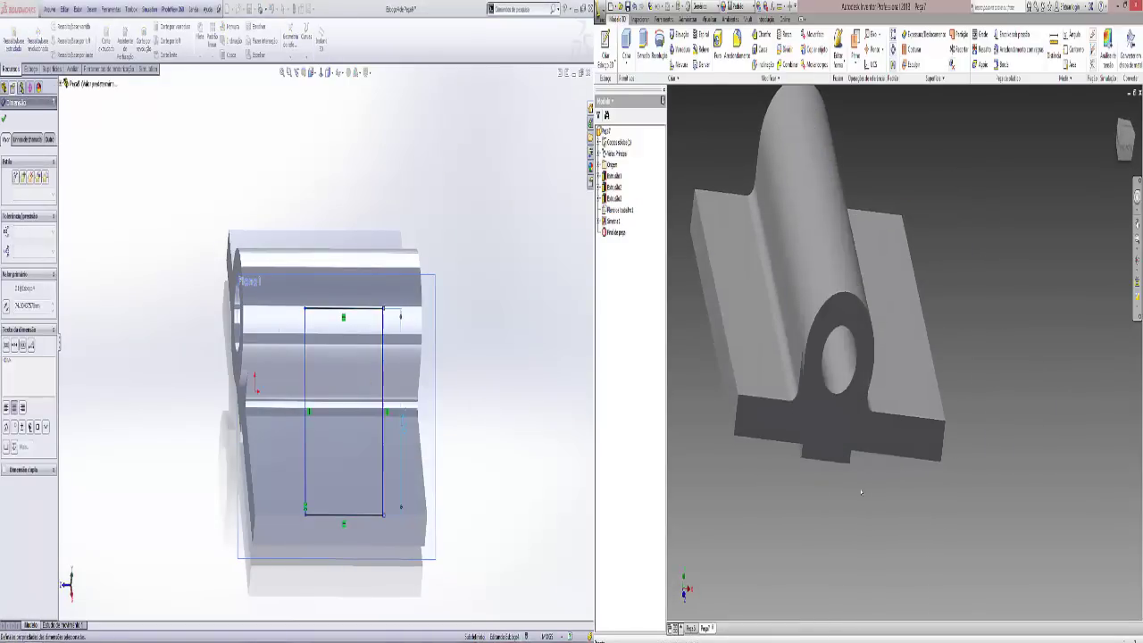
click(344, 515)
key(F6)
click(357, 541)
key(Return)
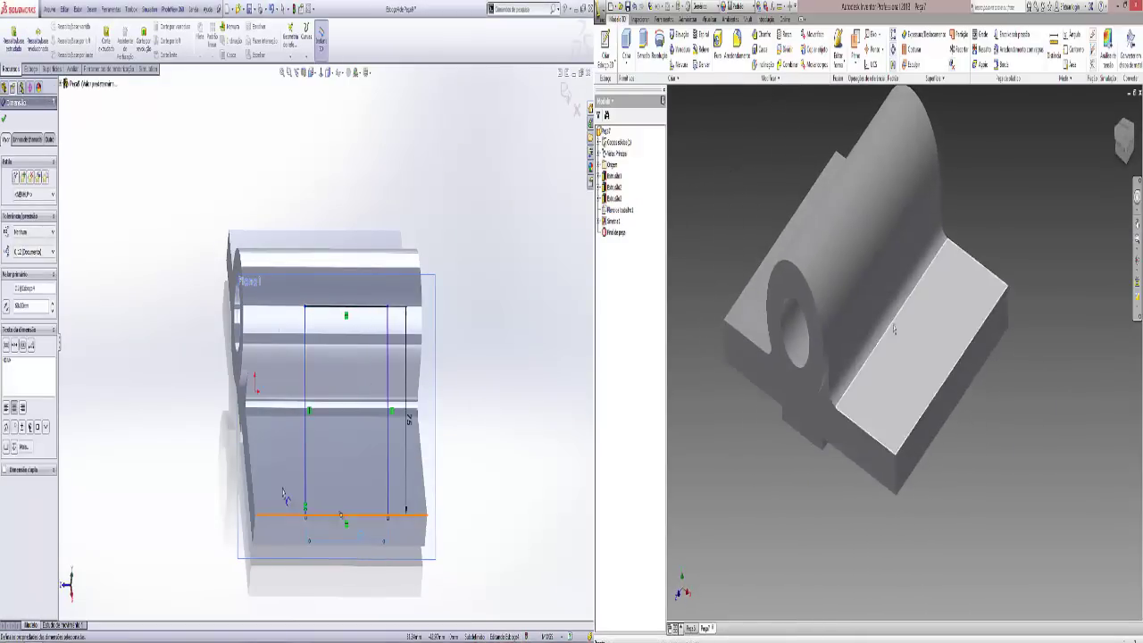
Complete the 60 by 25 rectangle dimensions, pick Inventor's side face, and exit the sketch.
shift+middle_drag(857, 295, 938, 338)
click(305, 464)
click(287, 480)
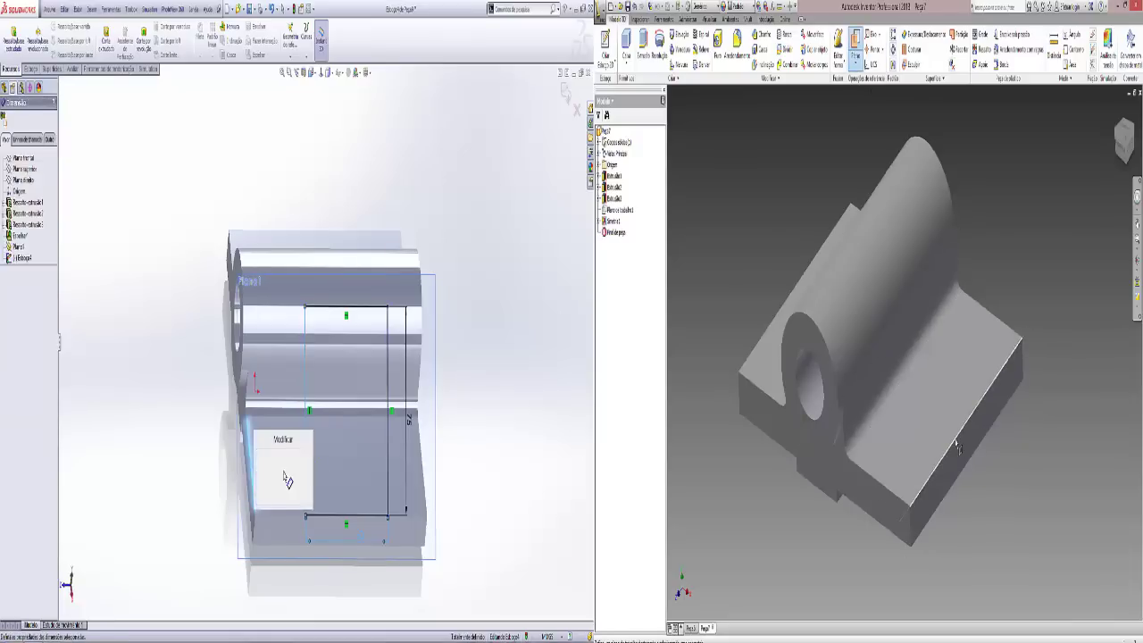
key(Return)
click(989, 422)
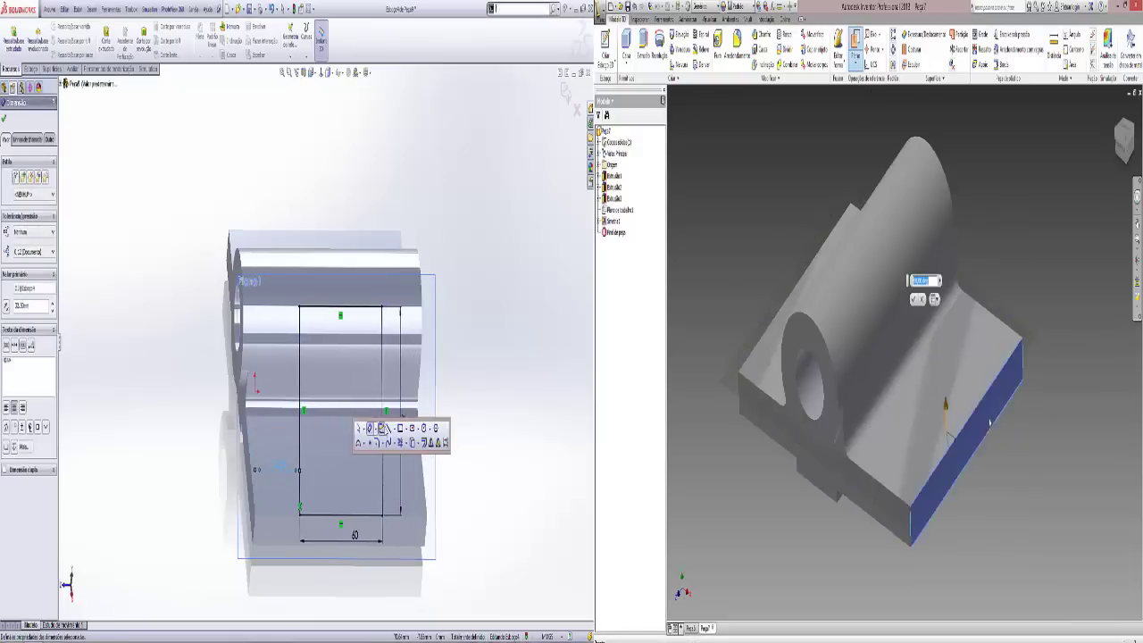
click(566, 89)
middle_drag(500, 214, 445, 254)
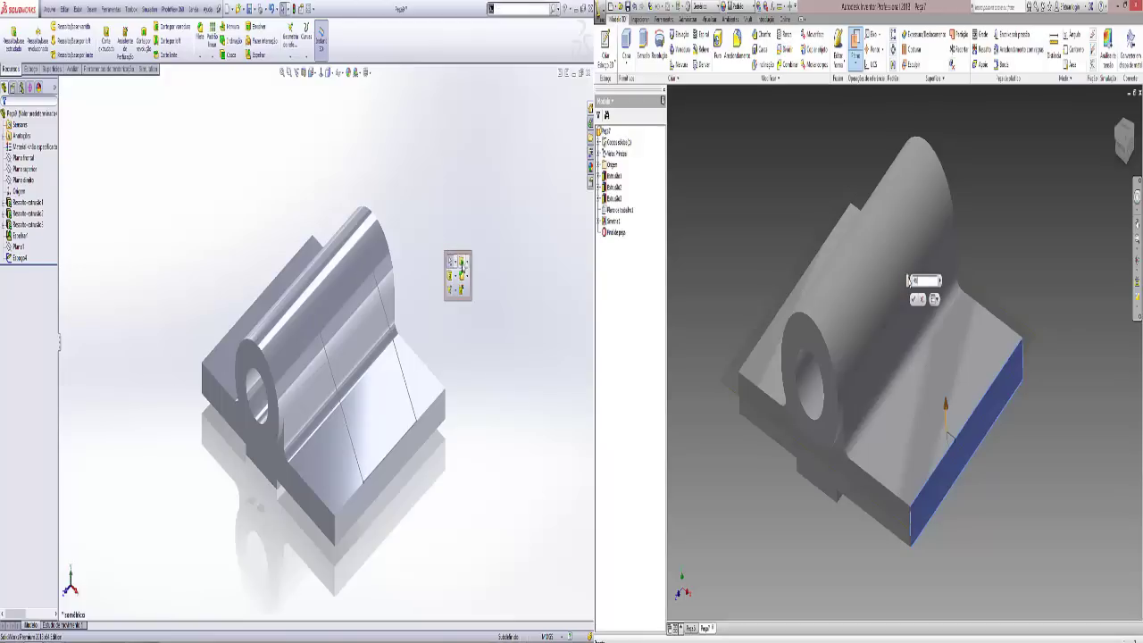
Extrude the rectangle Up To Next as the angled plate and confirm Inventor's work plane angle.
click(13, 37)
click(393, 335)
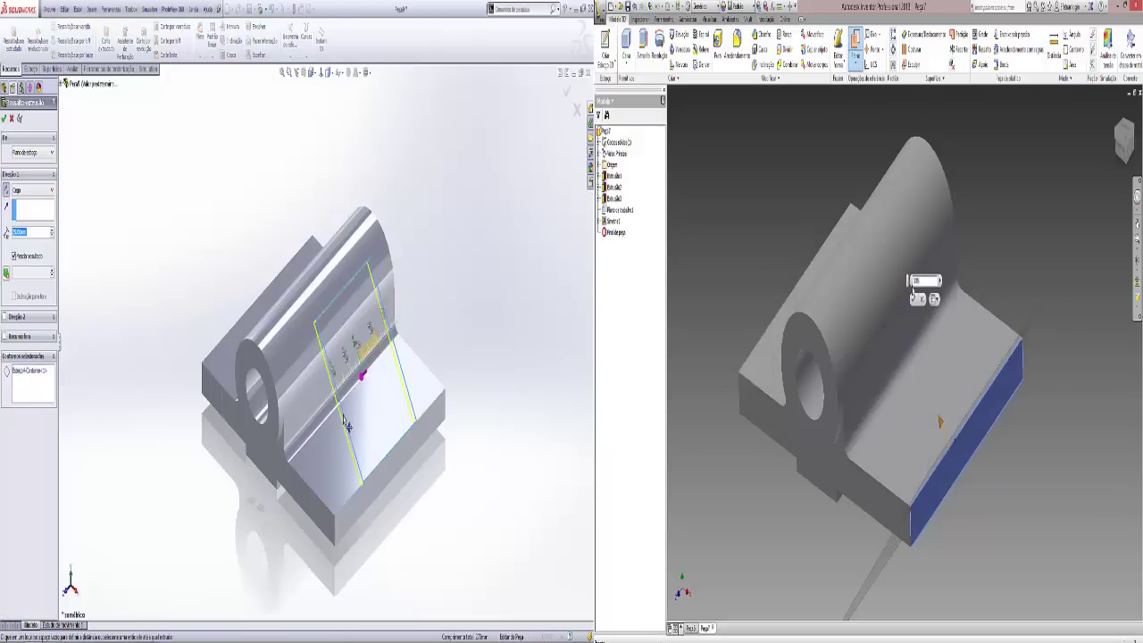
right_click(451, 272)
key(Return)
click(466, 349)
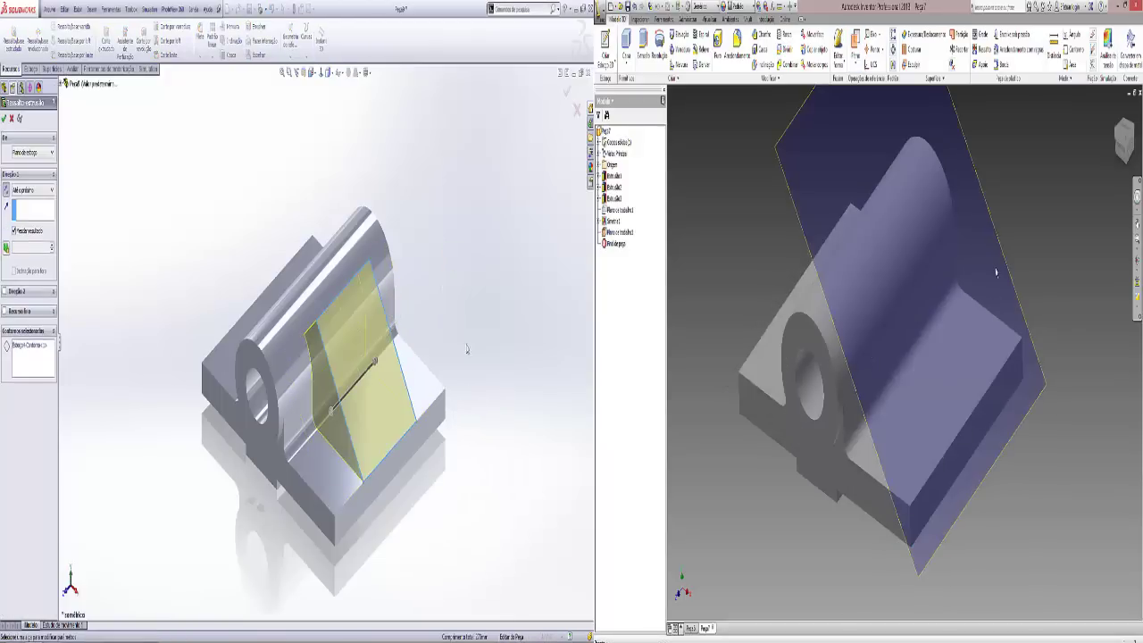
right_click(466, 348)
Open new sketches on the plate face in SolidWorks and on Inventor's work plane.
right_click(996, 273)
click(496, 75)
click(401, 308)
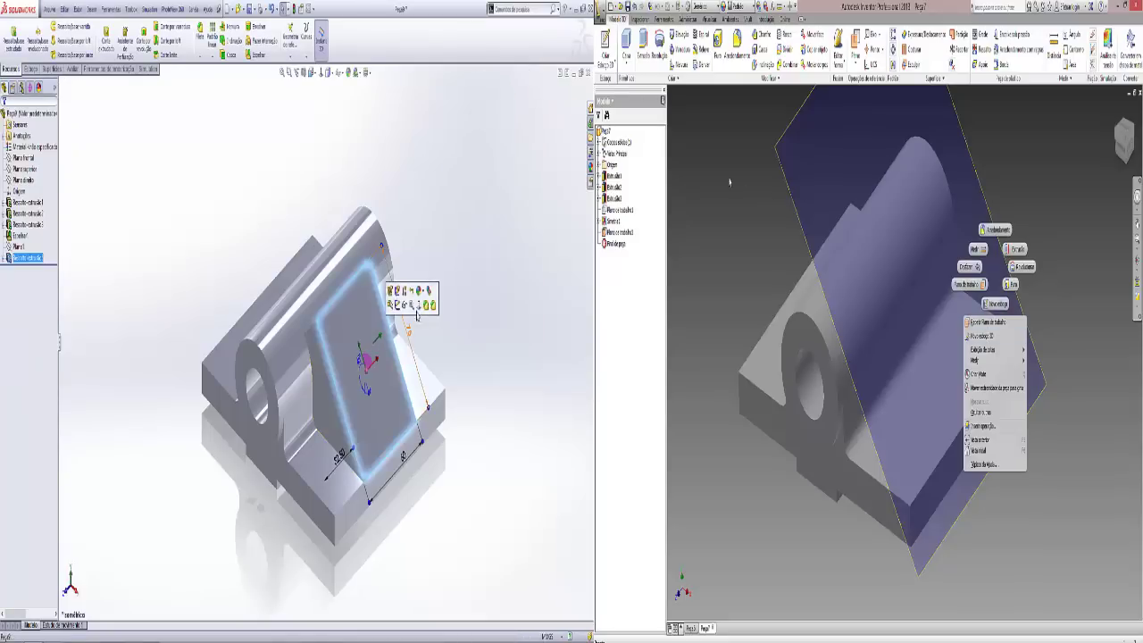
click(417, 308)
click(995, 303)
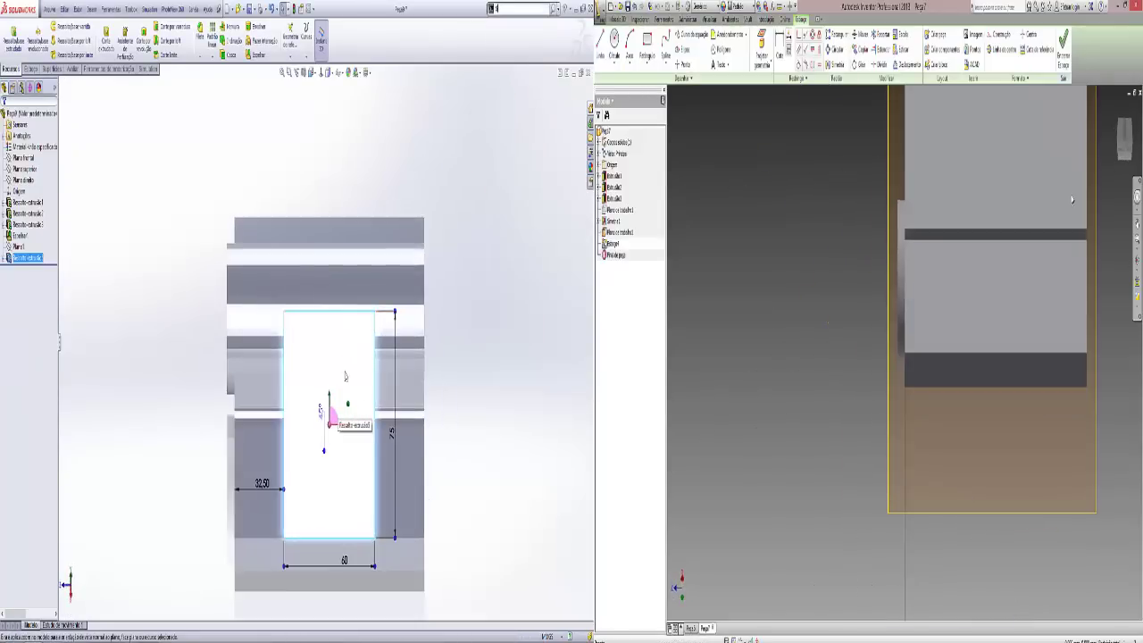
Sketch a line on the plate face and a plate rectangle on Inventor's sketch plane.
key(s)
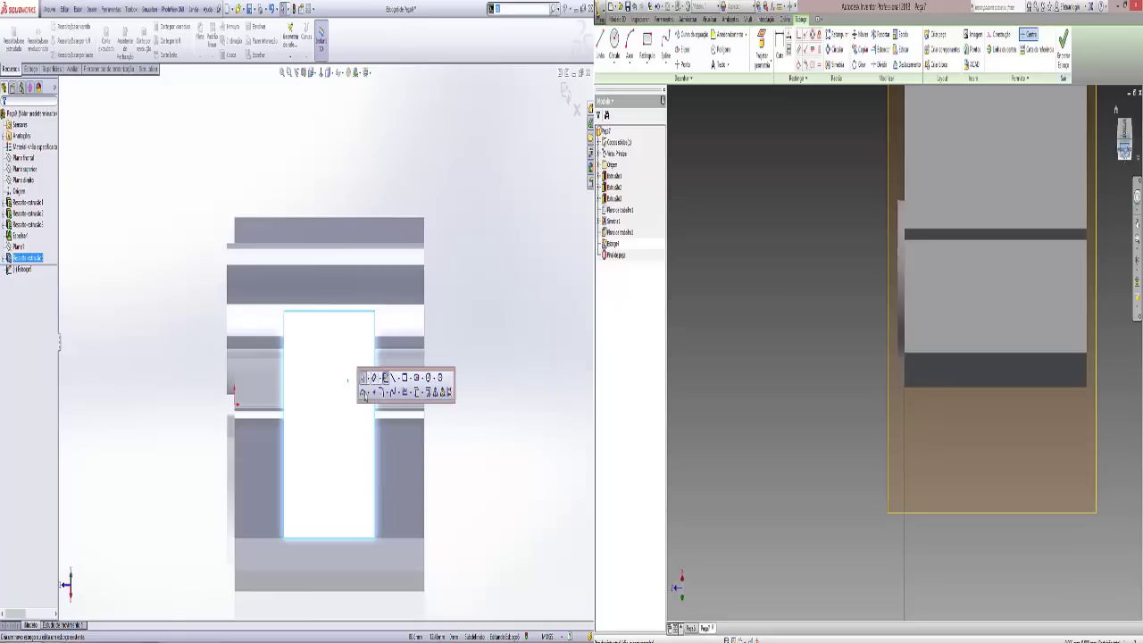
click(394, 377)
click(301, 348)
click(359, 348)
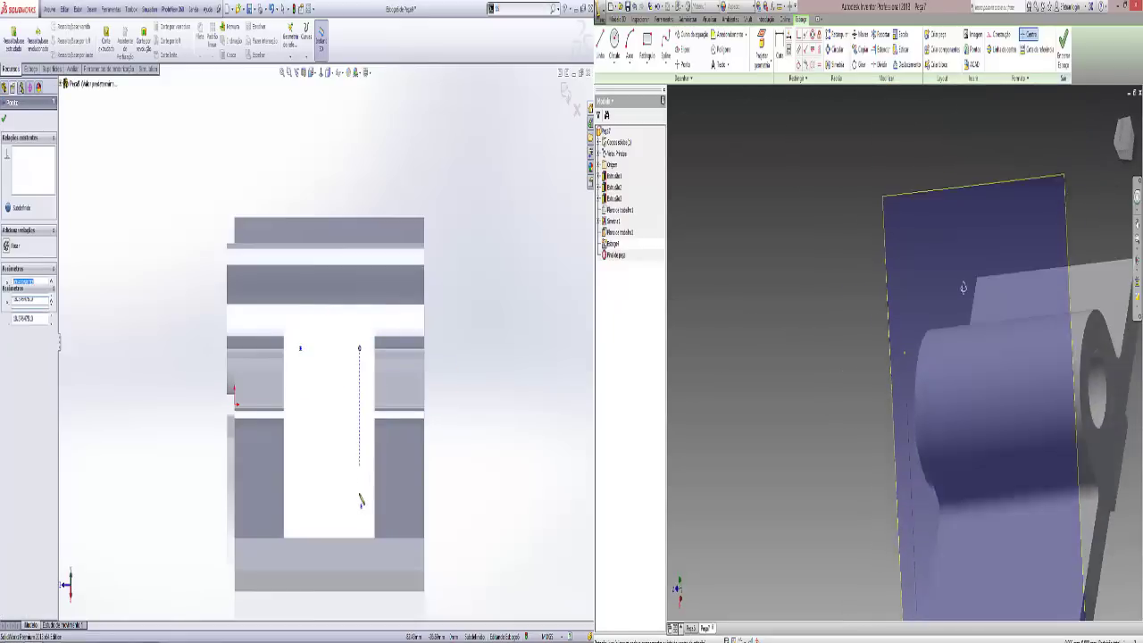
shift+middle_drag(963, 285, 1103, 176)
key(F5)
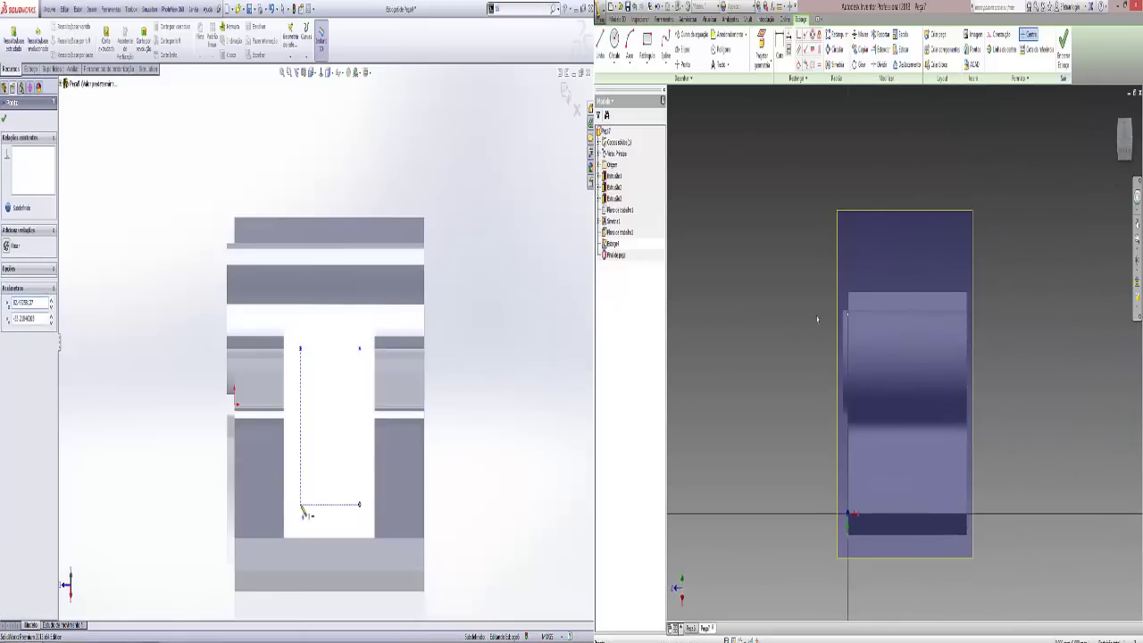
click(647, 40)
click(876, 535)
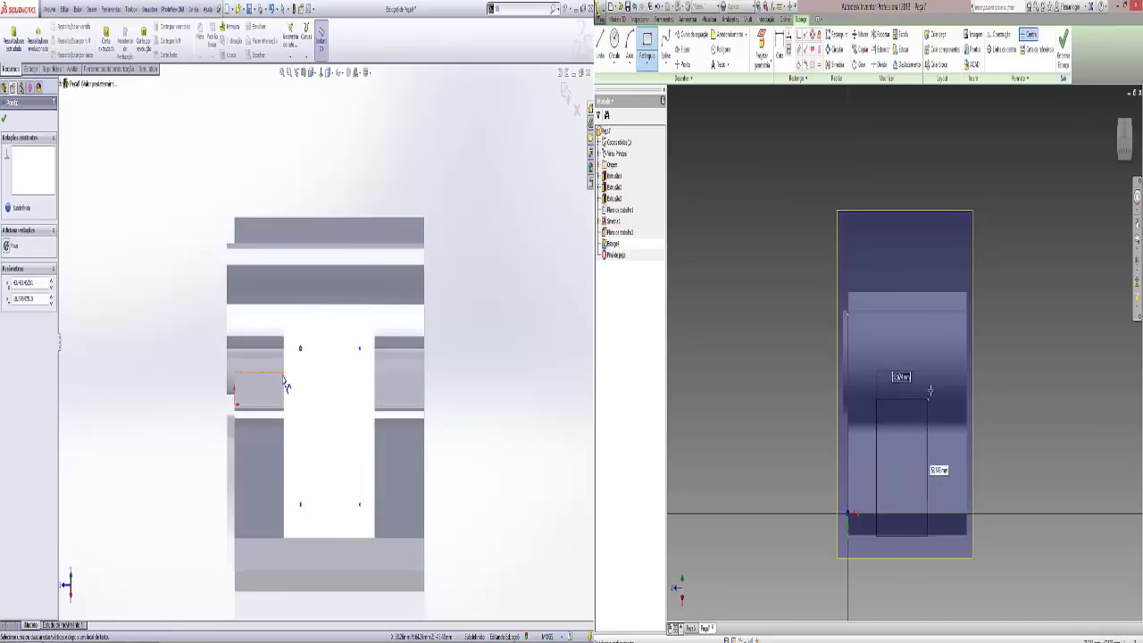
click(937, 378)
key(Escape)
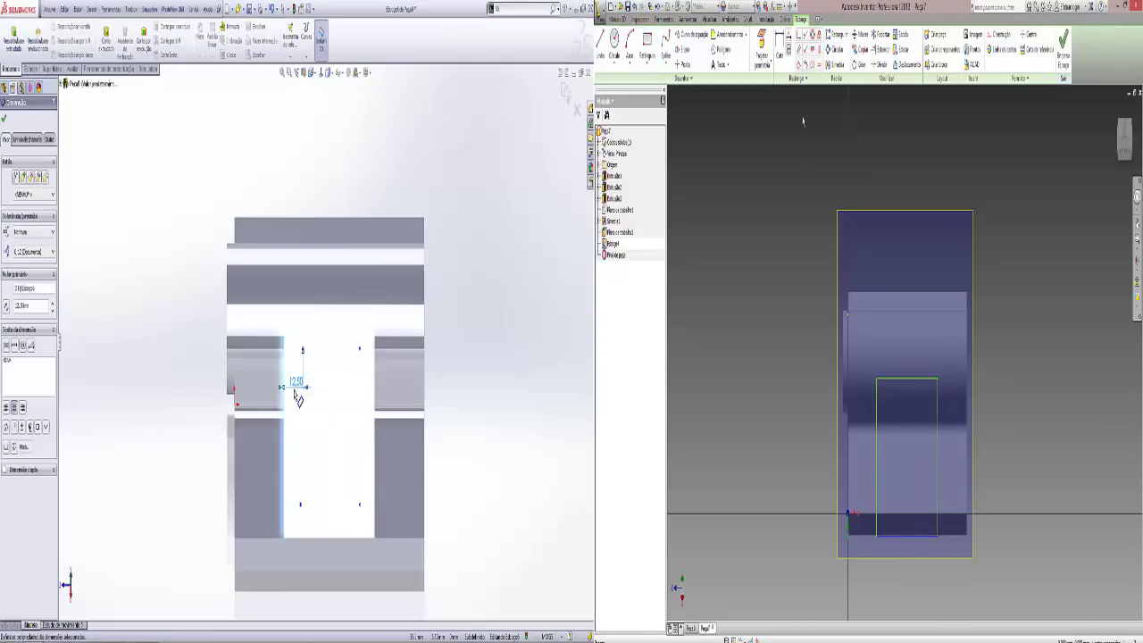
Dimension the hole points 12.5 mm from the plate's edges.
click(360, 345)
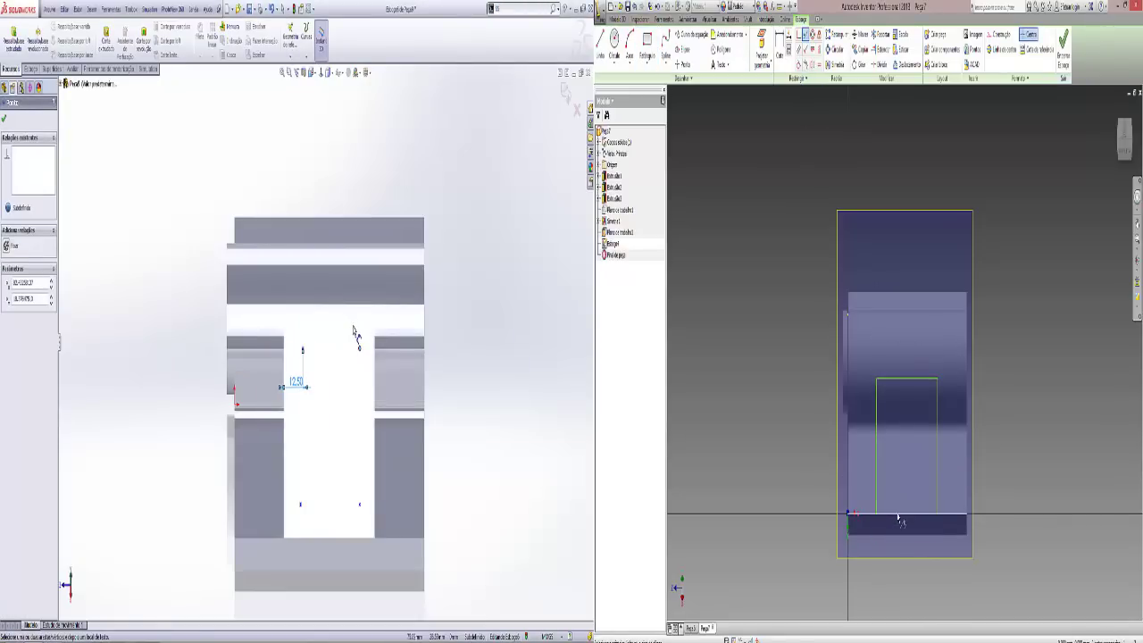
click(361, 397)
key(Return)
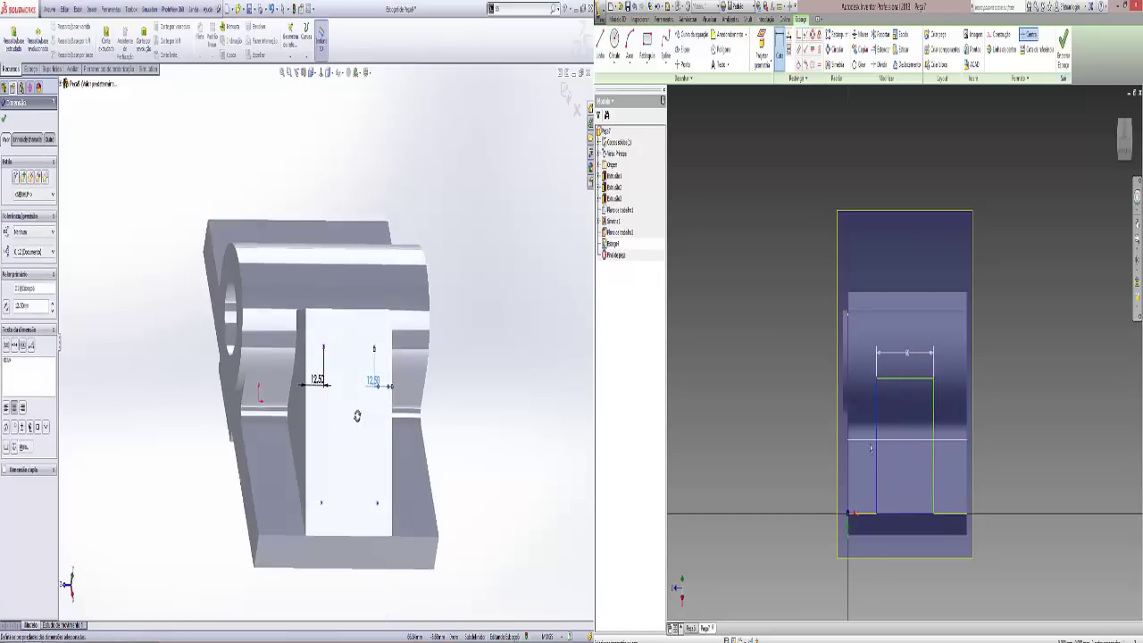
middle_drag(340, 393, 332, 366)
click(328, 354)
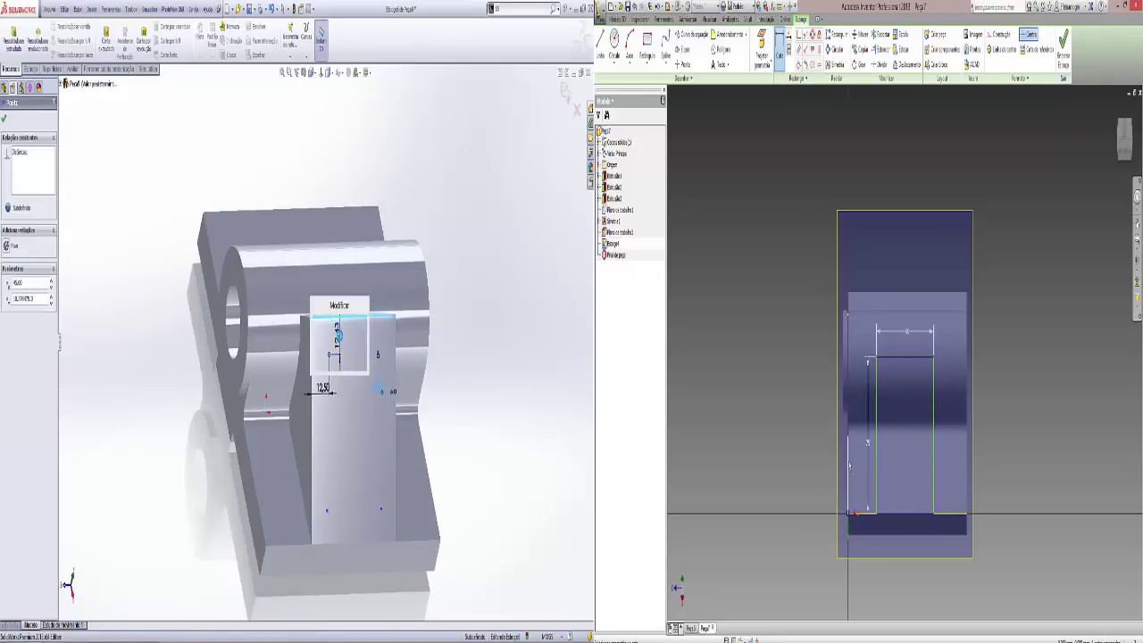
text(12.5)
key(Return)
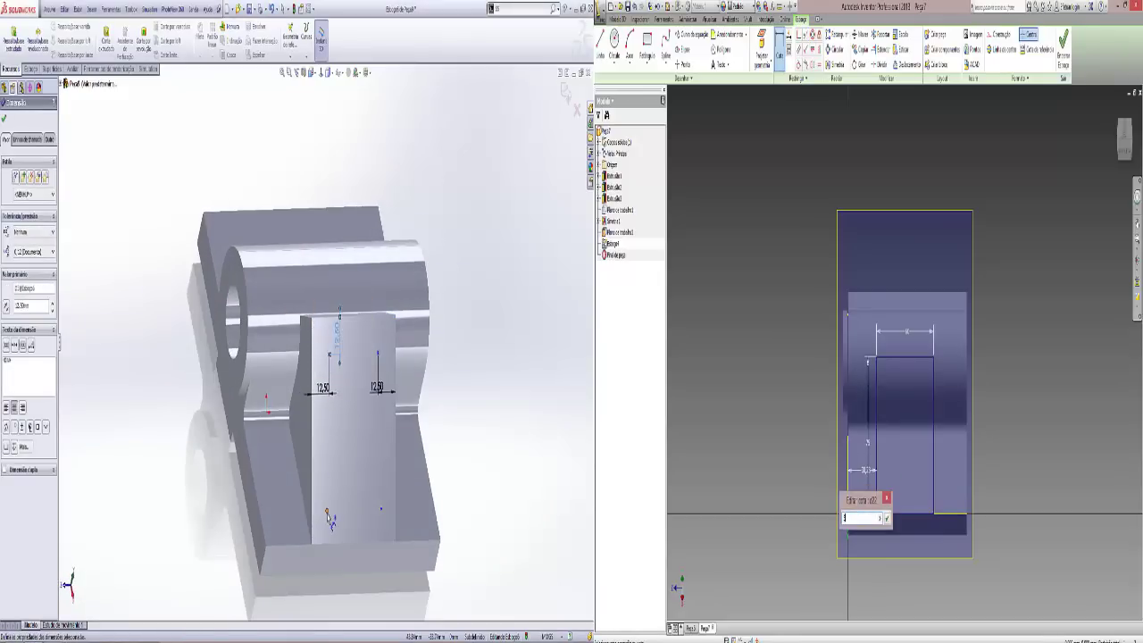
click(327, 516)
right_click(340, 521)
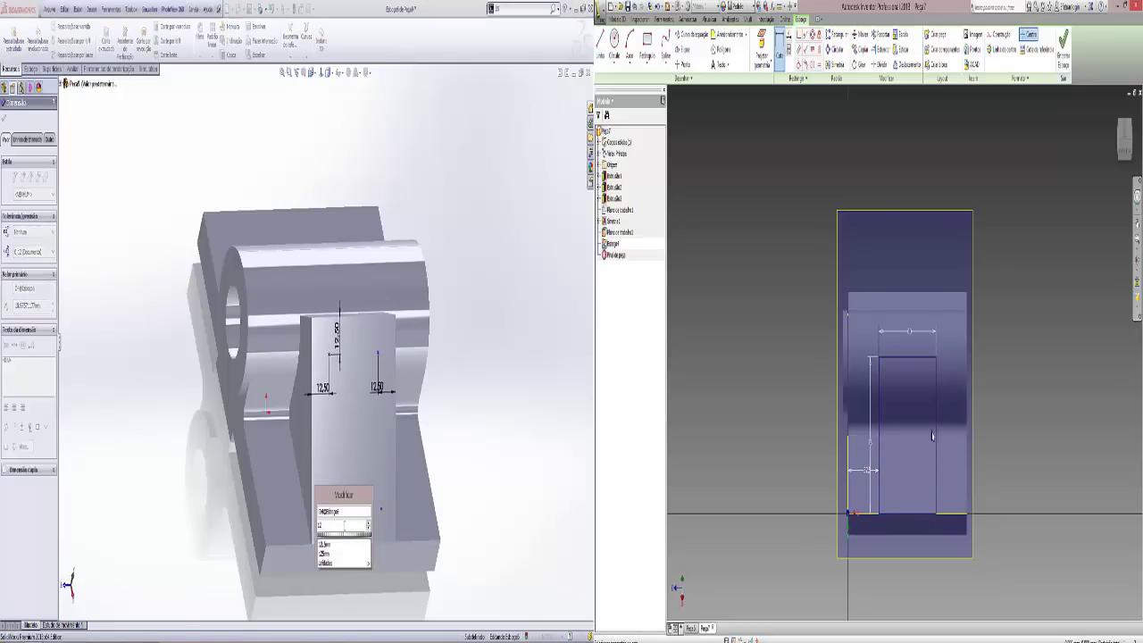
click(326, 487)
Add the vertical 12.50 dimension and extrude Inventor's plate with a new extent.
click(384, 547)
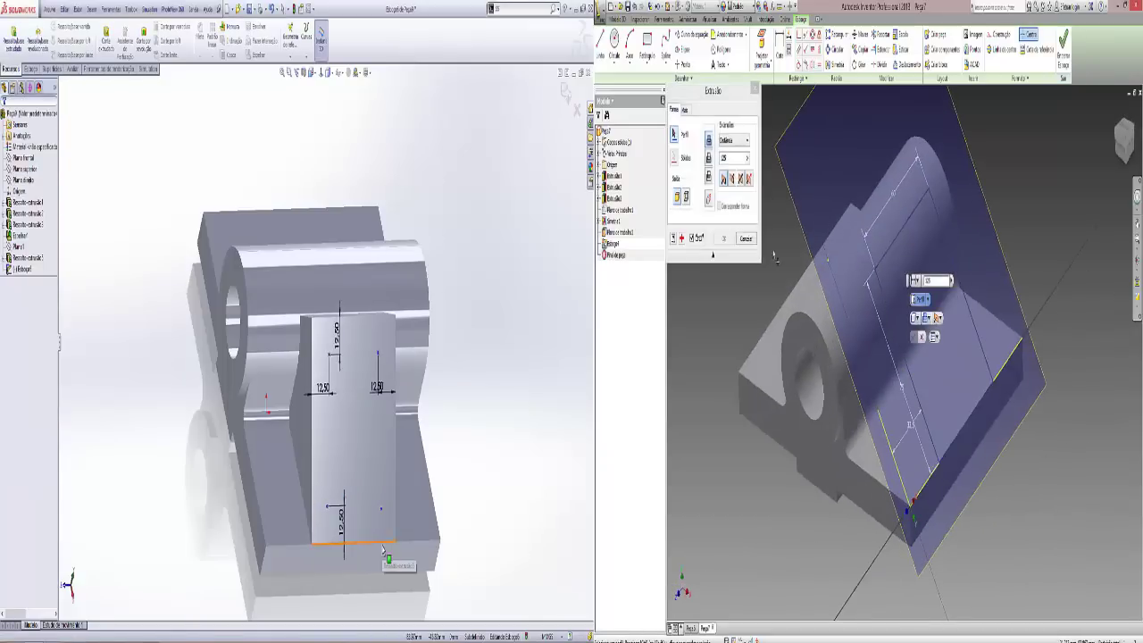
click(746, 140)
click(329, 510)
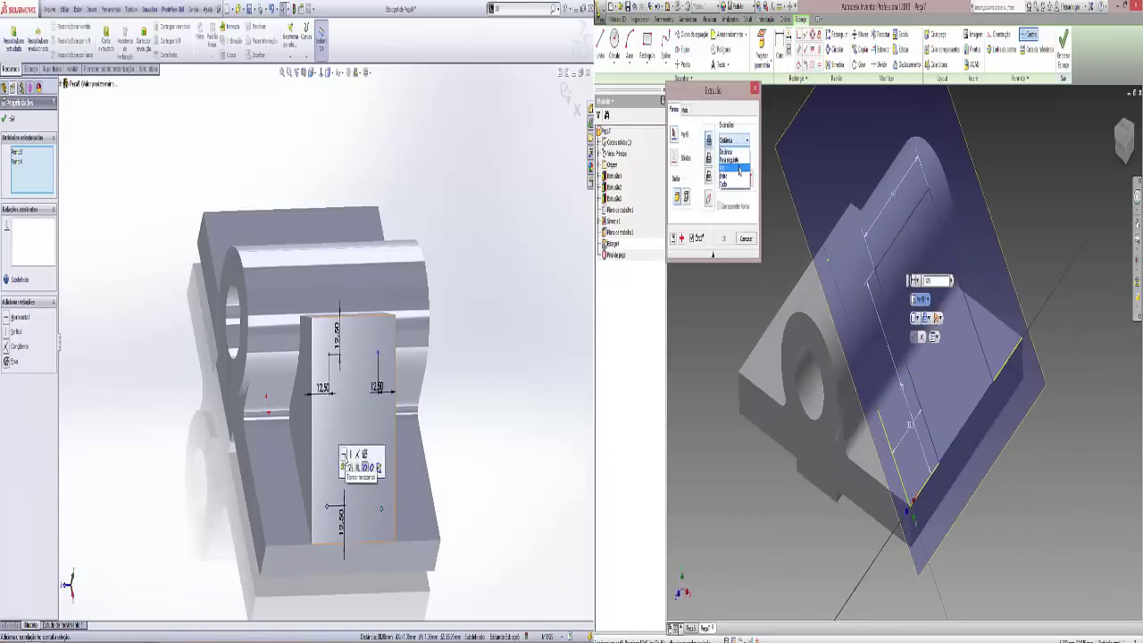
click(737, 162)
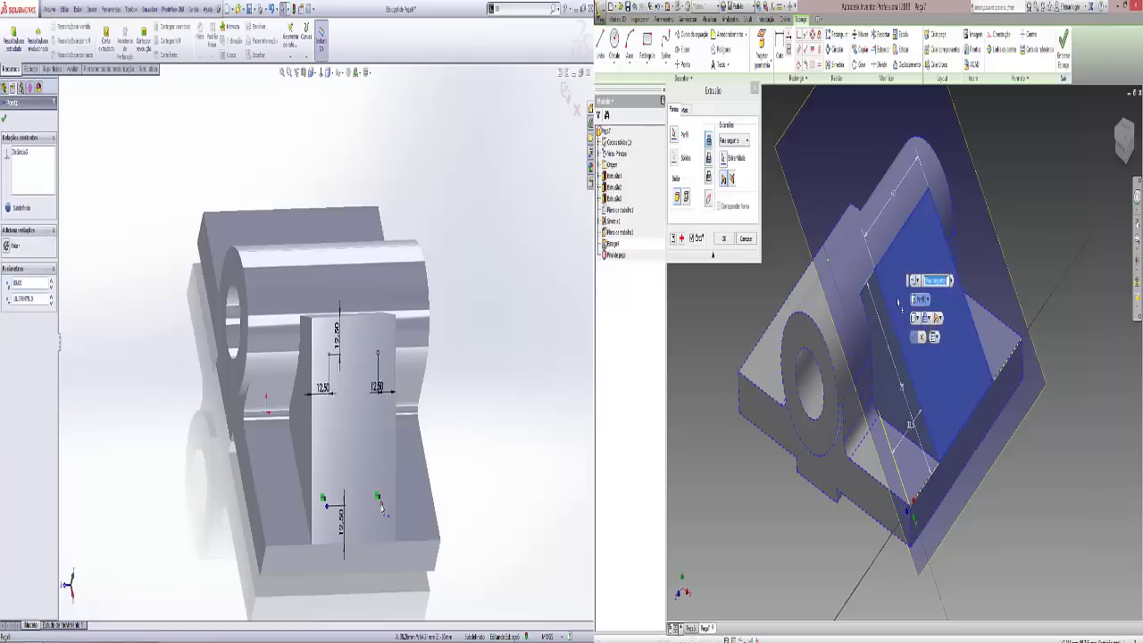
click(393, 457)
click(723, 238)
Constrain the hole points with a relation and sketch Inventor's hole points on the plate face.
click(331, 509)
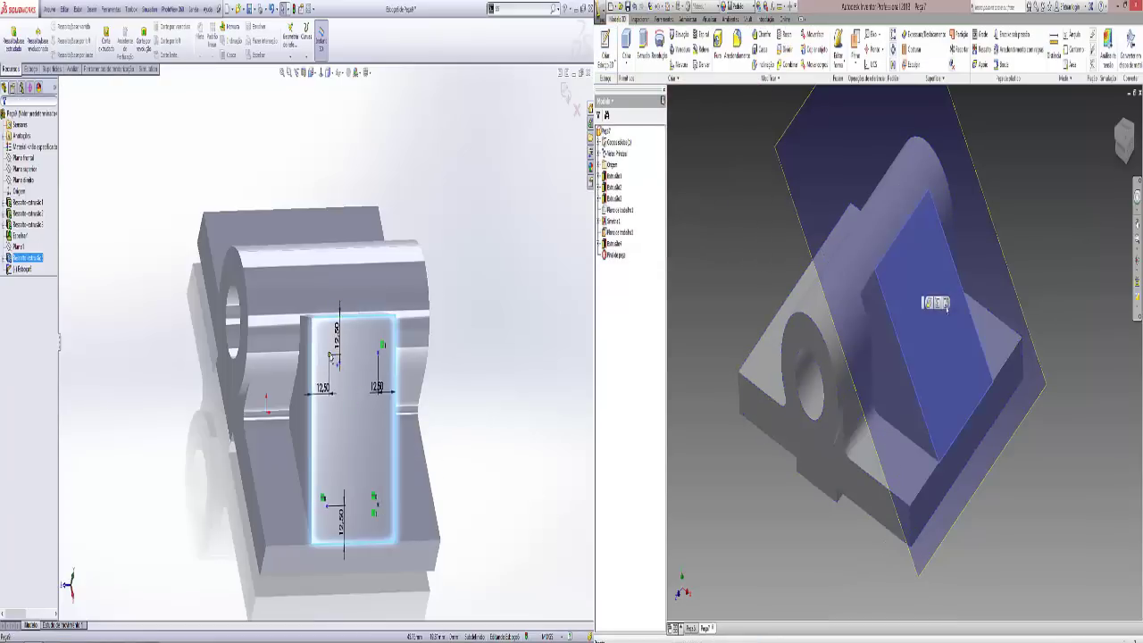
click(941, 311)
ctrl+click(328, 511)
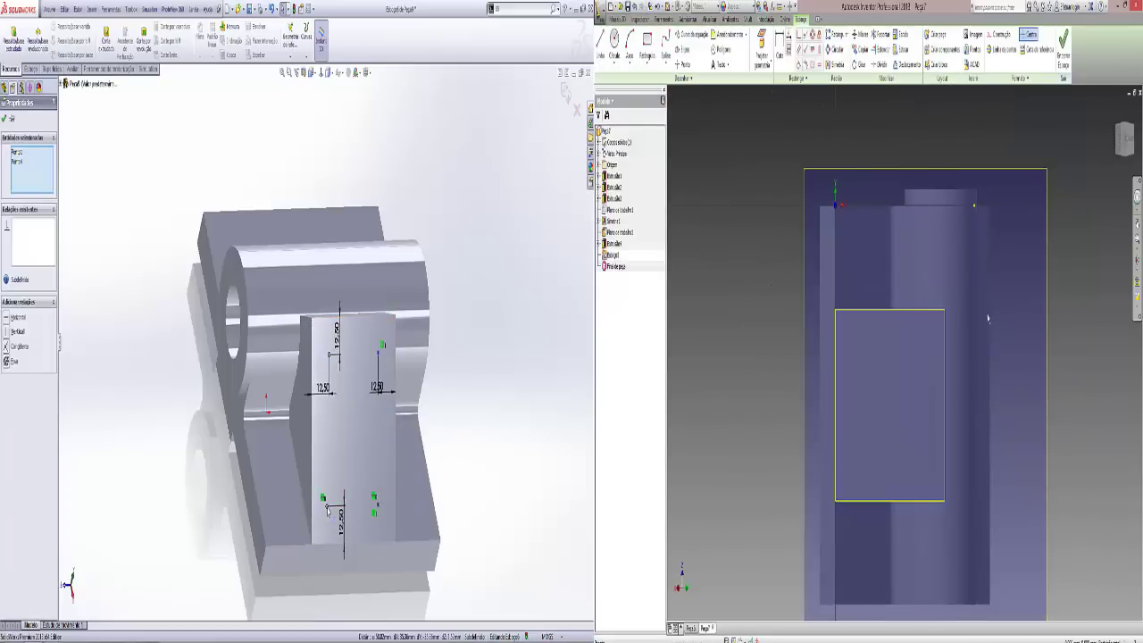
ctrl+click(354, 444)
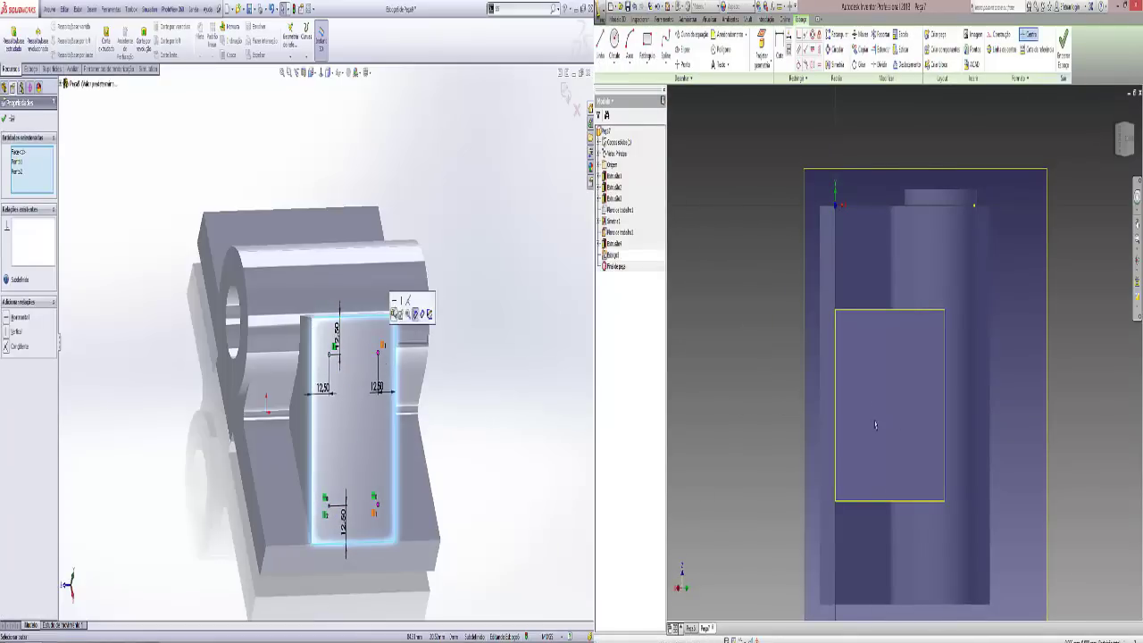
click(415, 313)
click(681, 65)
click(334, 324)
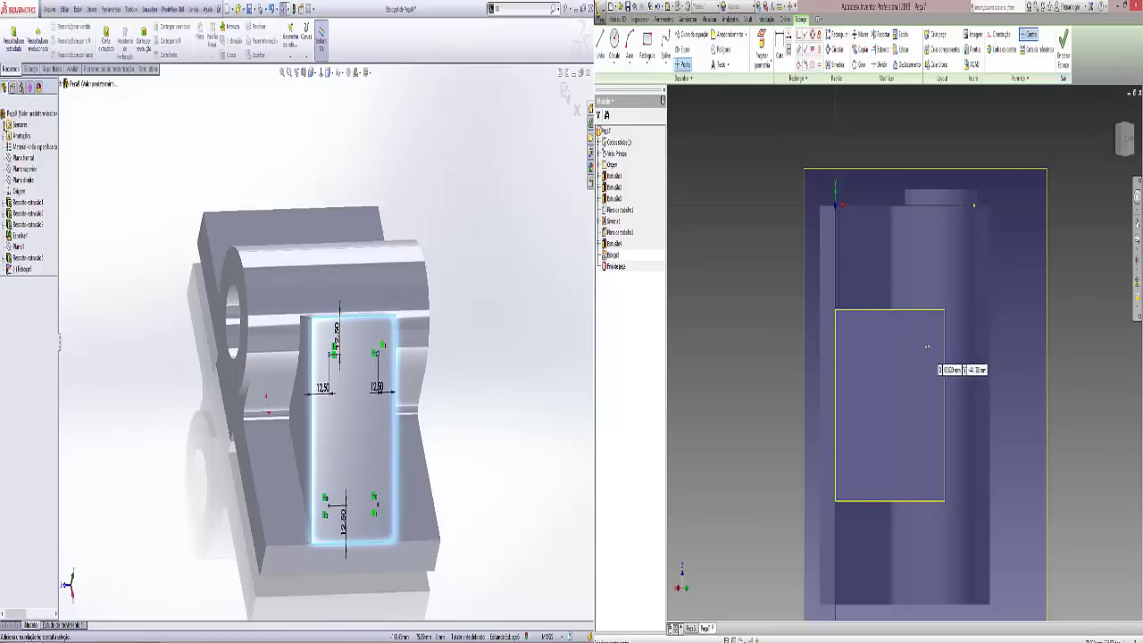
click(139, 235)
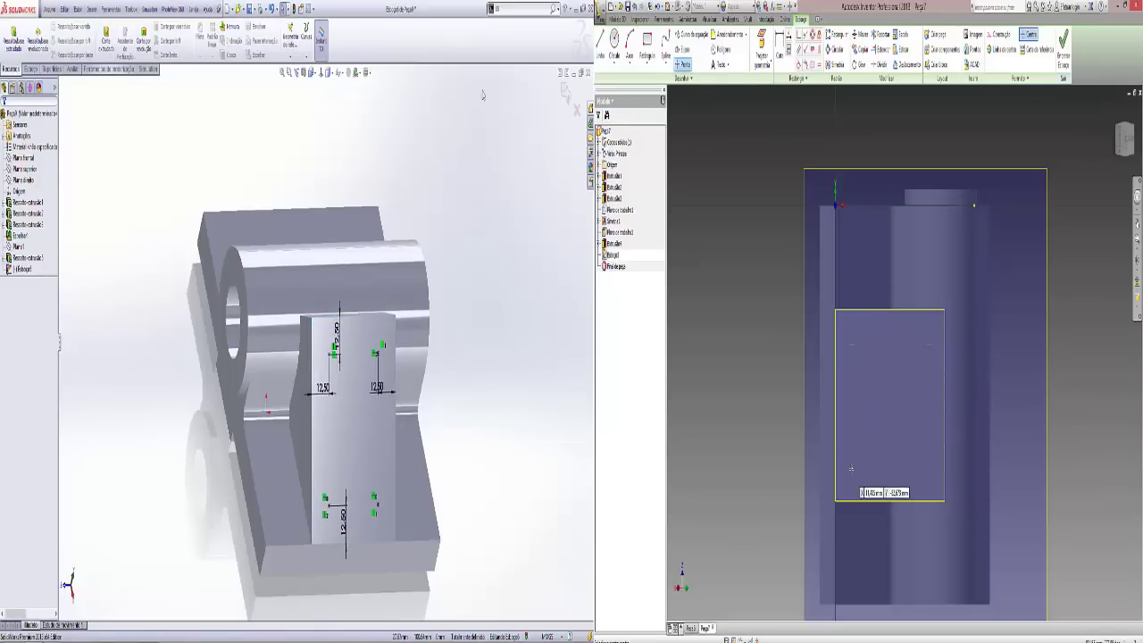
key(ctrl+8)
click(125, 40)
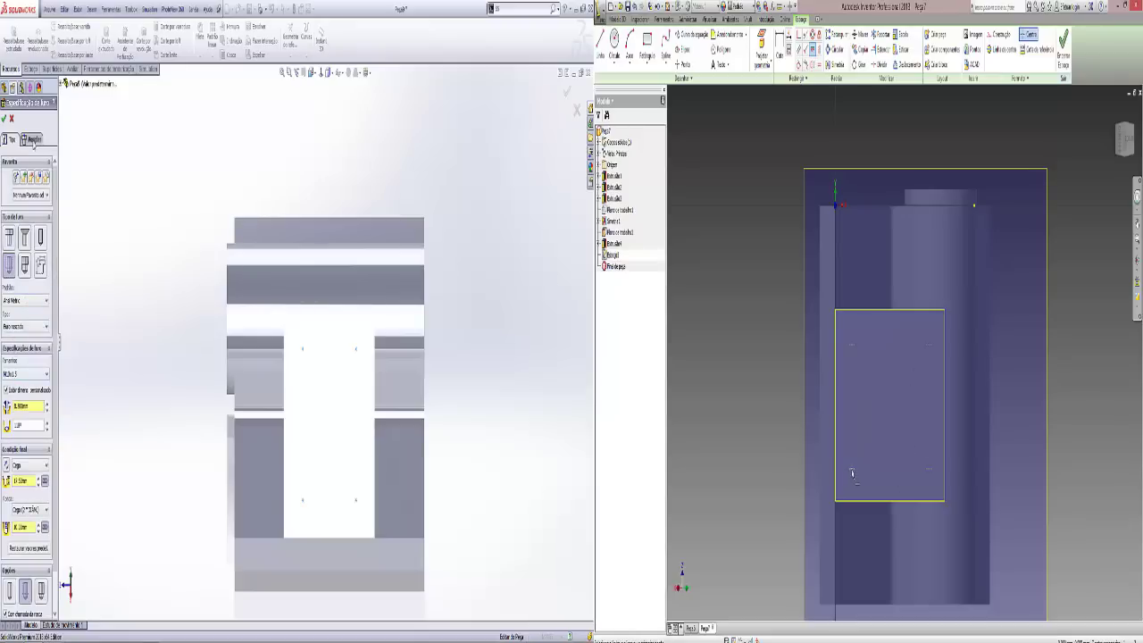
Position and cut the four holes at the sketched points on SolidWorks' angled plate.
click(33, 139)
click(26, 243)
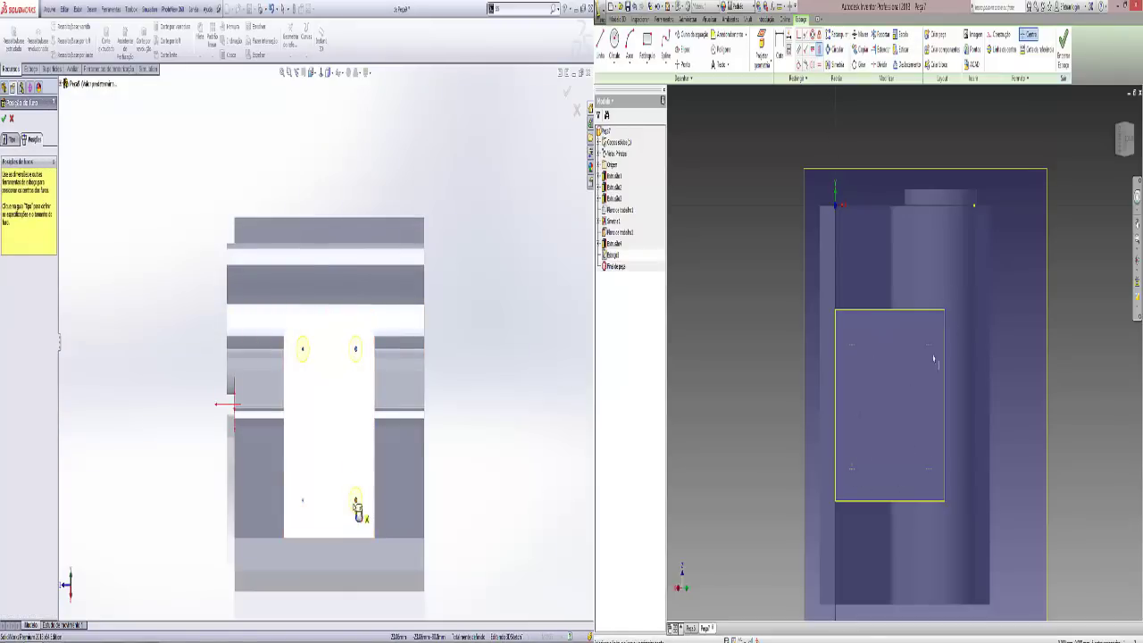
middle_drag(306, 507, 457, 281)
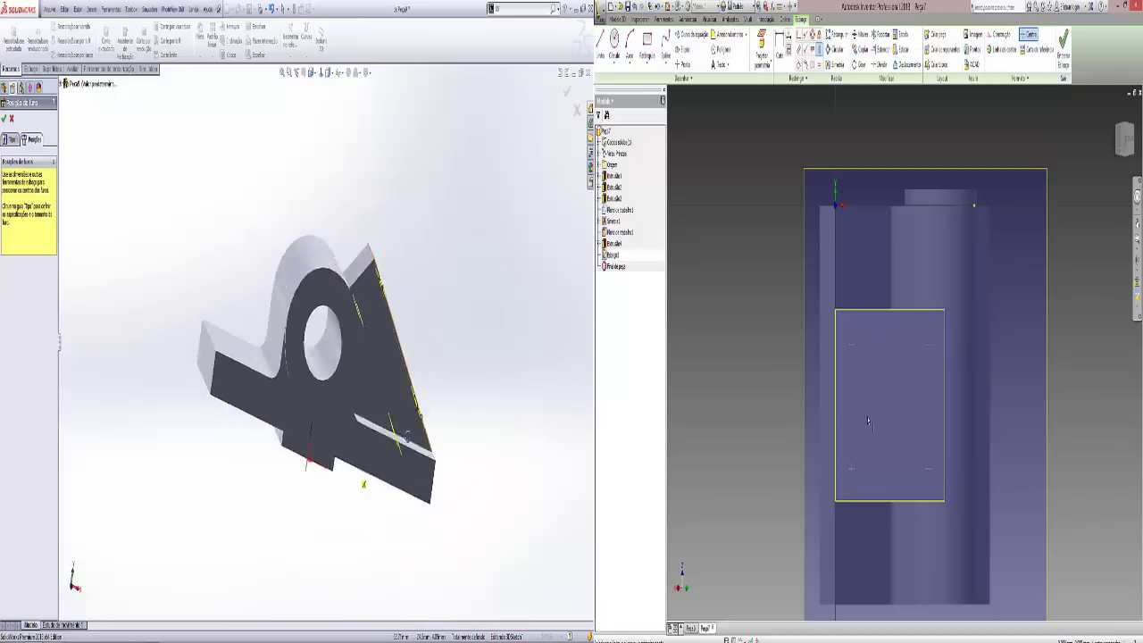
right_click(457, 282)
click(467, 290)
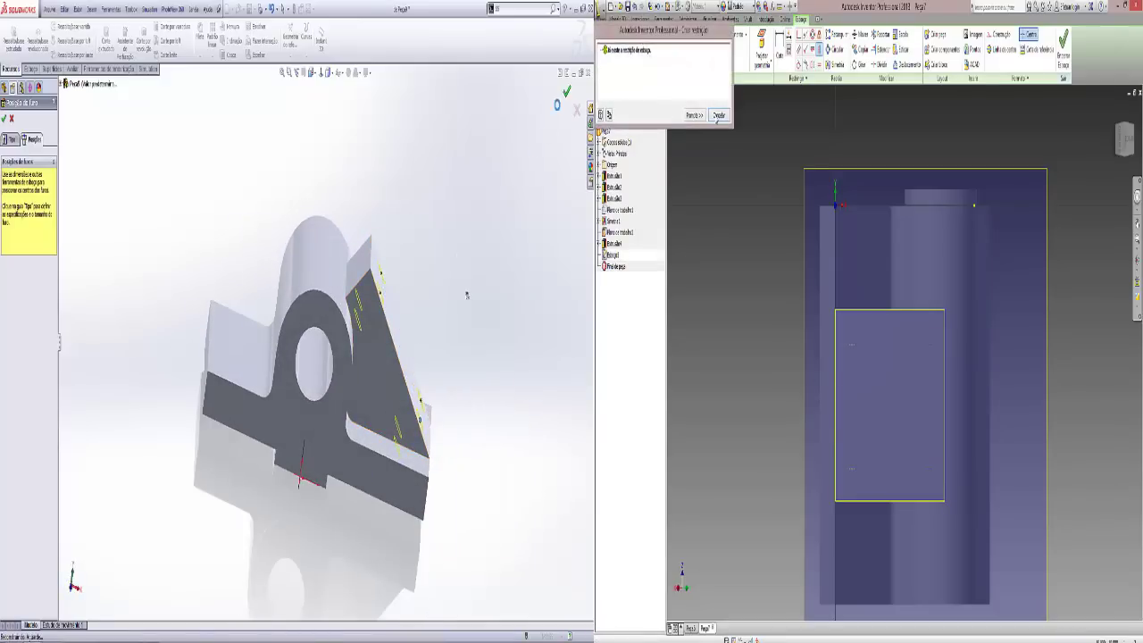
click(566, 91)
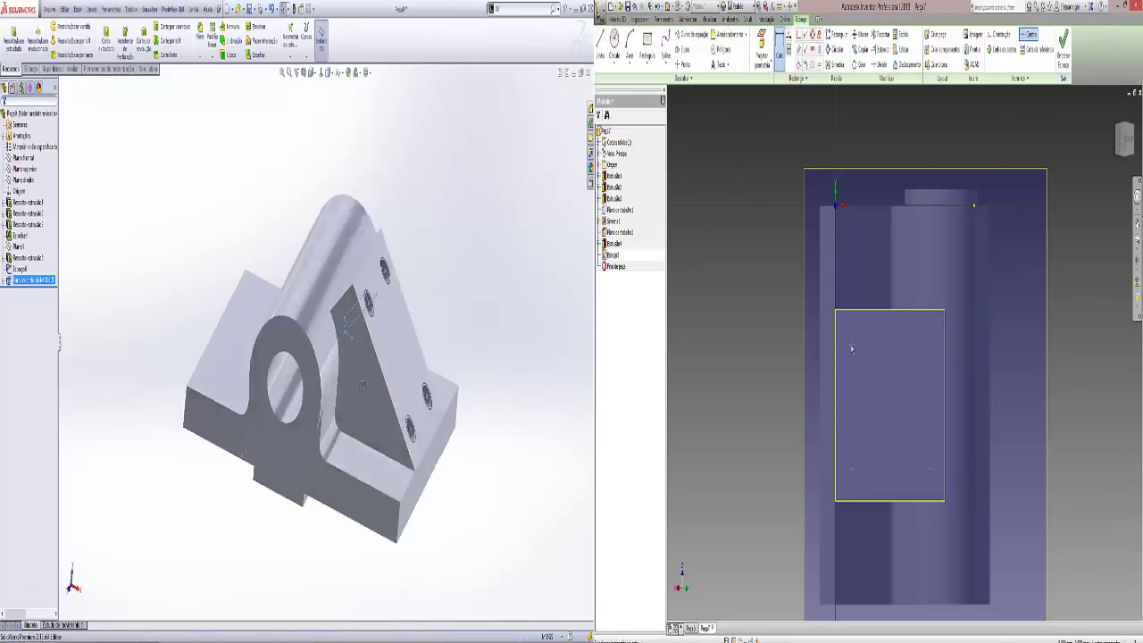
Start a sketch on the slanted plate face with the line tool ready.
middle_drag(386, 308, 426, 346)
click(427, 346)
click(405, 316)
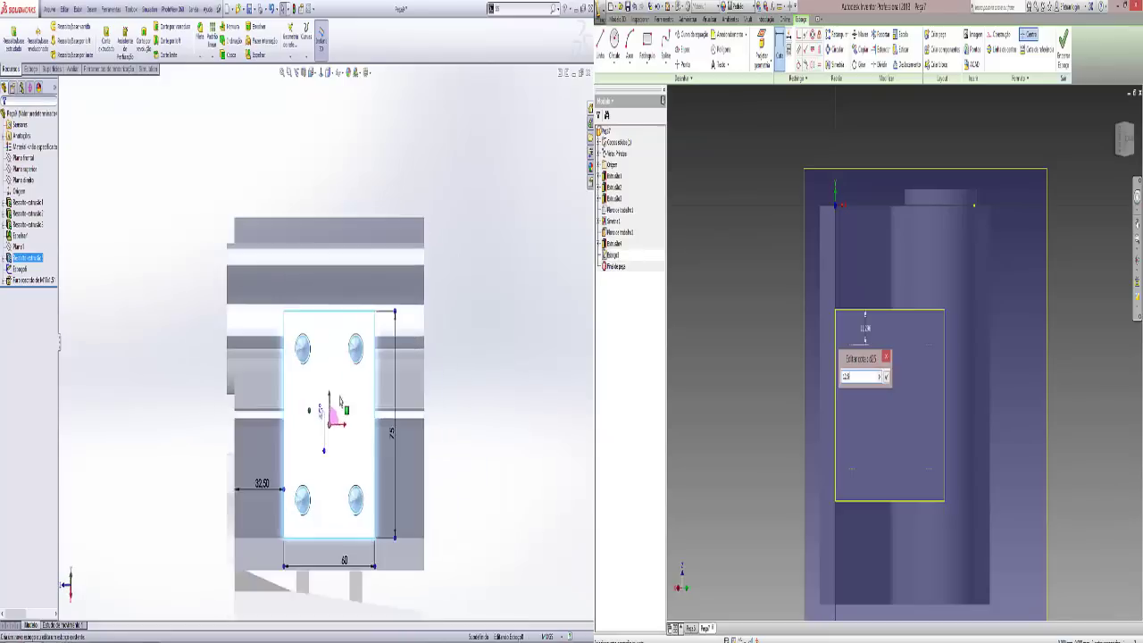
click(367, 427)
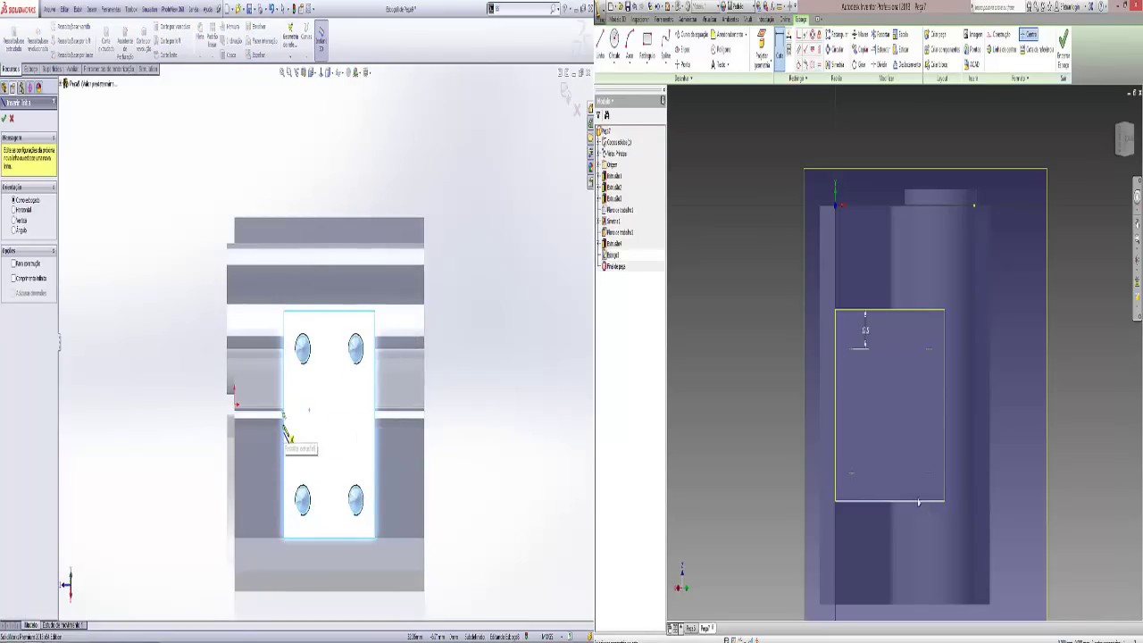
Sketch a horizontal line across the plate, offset it both ways and constrain the groove-line ends.
click(283, 427)
click(376, 427)
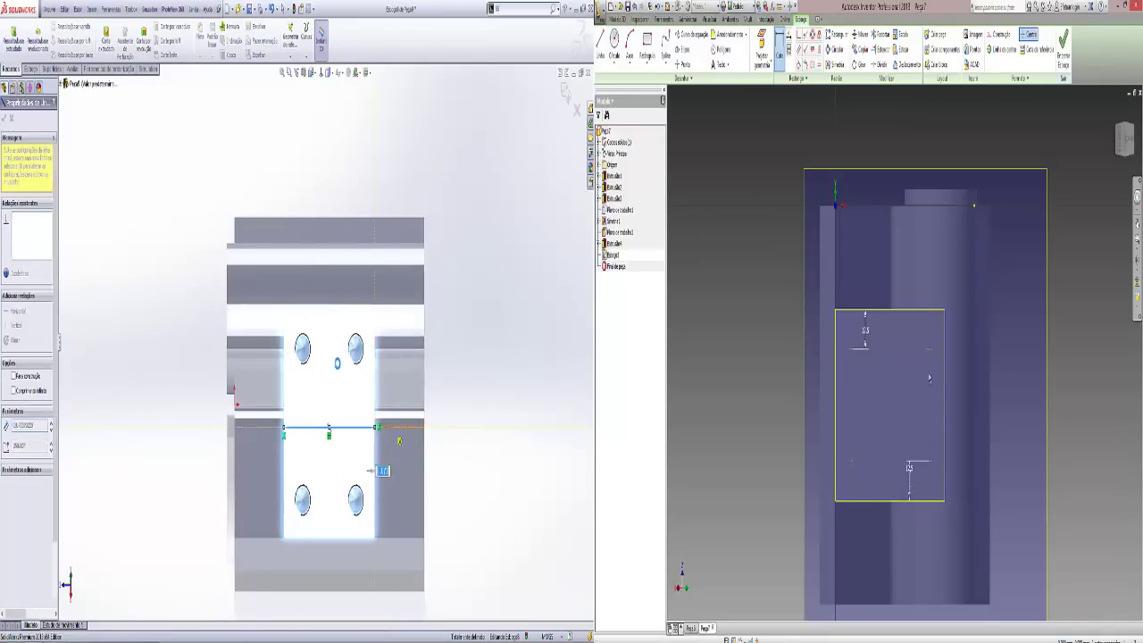
key(Escape)
click(339, 426)
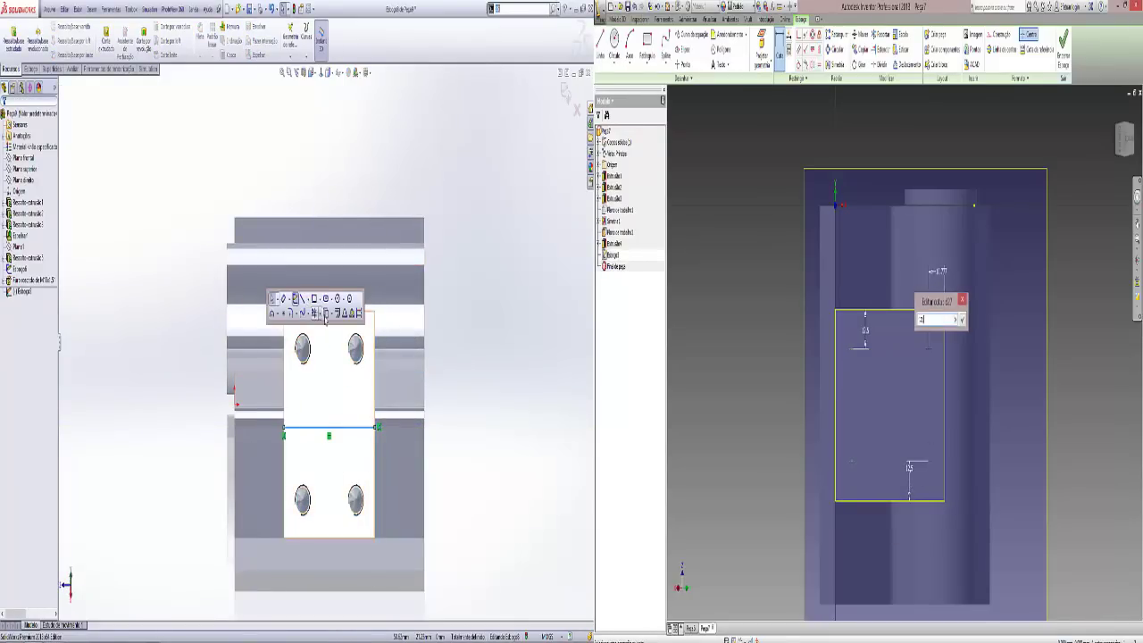
click(321, 313)
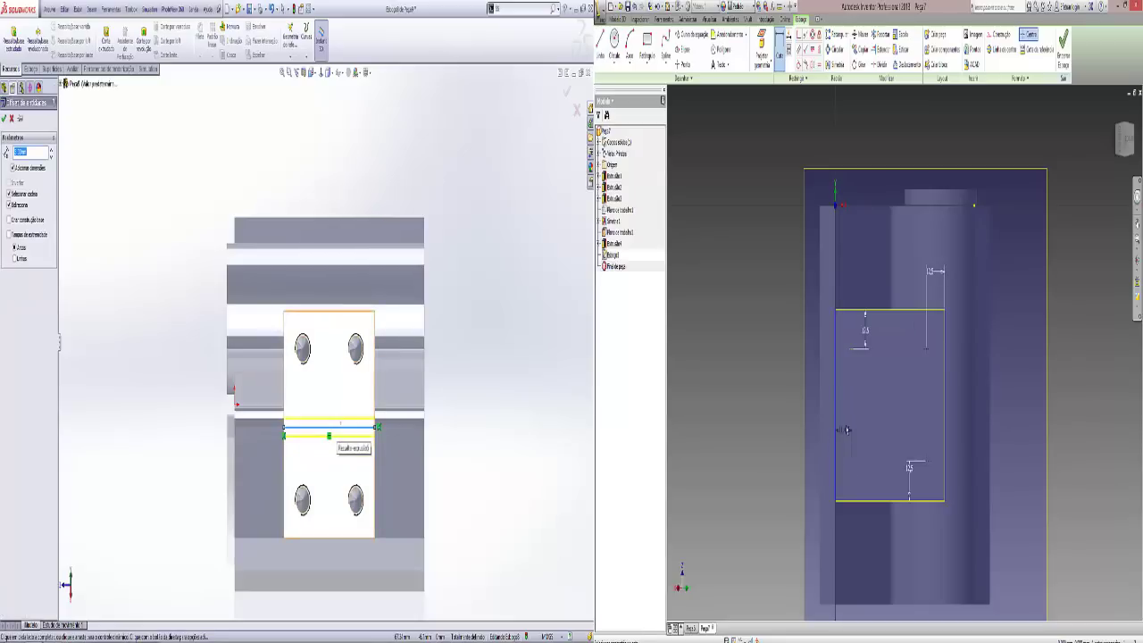
click(332, 436)
key(Return)
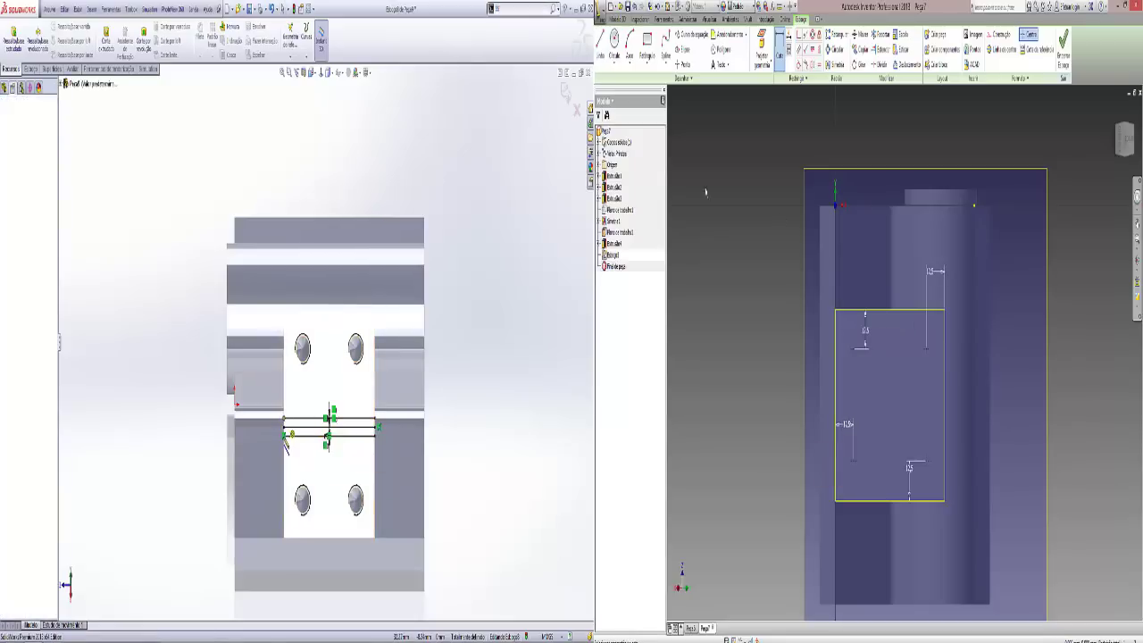
click(286, 434)
key(Escape)
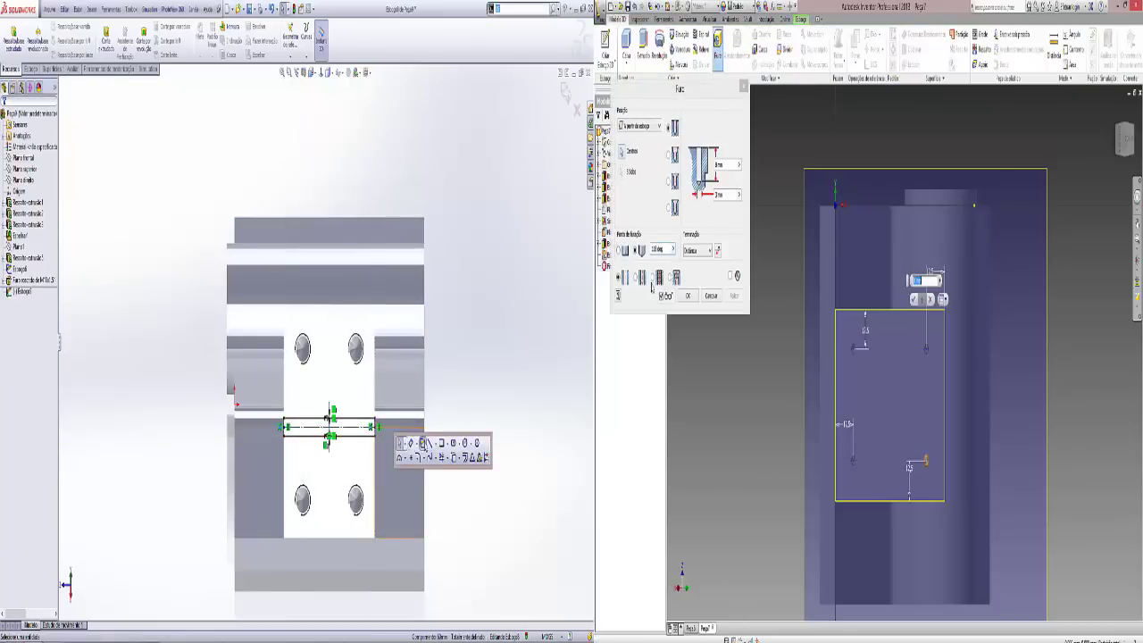
Cut the groove along the sketched strip on SolidWorks' plate; show Inventor's hole thread options.
click(424, 443)
click(658, 277)
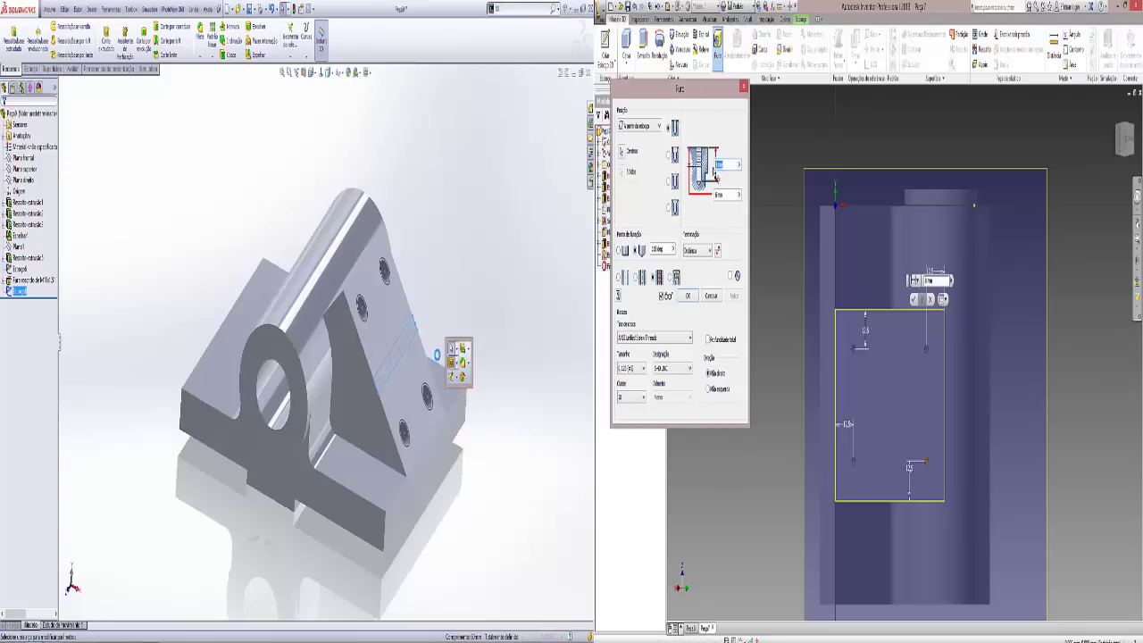
click(452, 361)
key(Return)
click(725, 195)
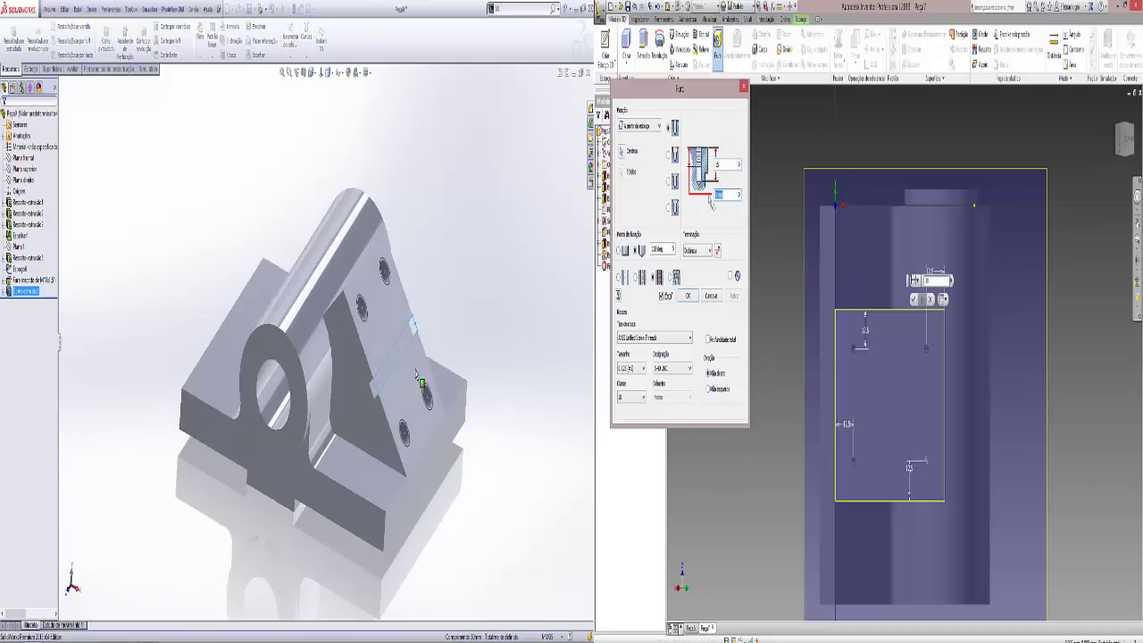
Fillet SolidWorks' two groove edges and apply four ISO Metric Profile threaded holes in Inventor.
click(382, 269)
click(671, 337)
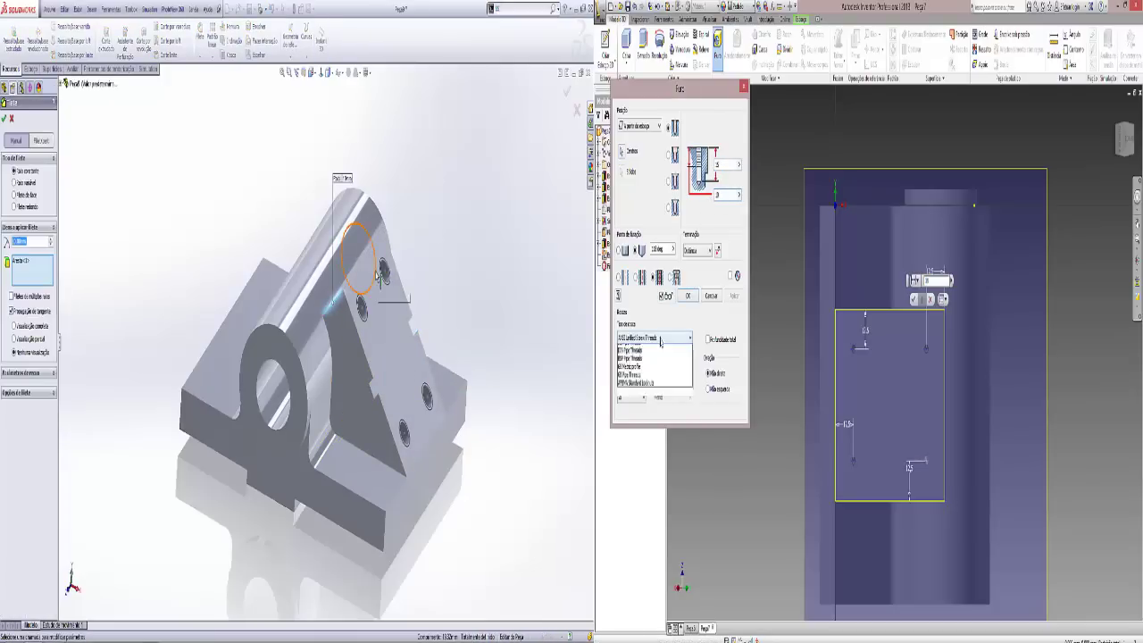
click(647, 357)
click(634, 368)
middle_drag(385, 242, 376, 237)
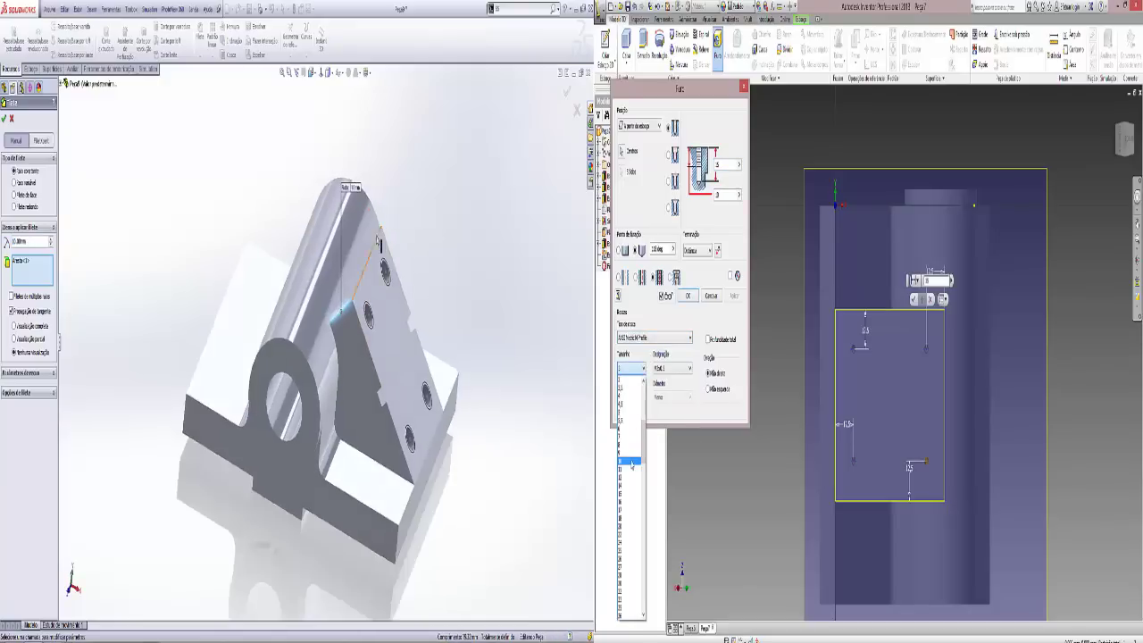
click(631, 379)
click(376, 237)
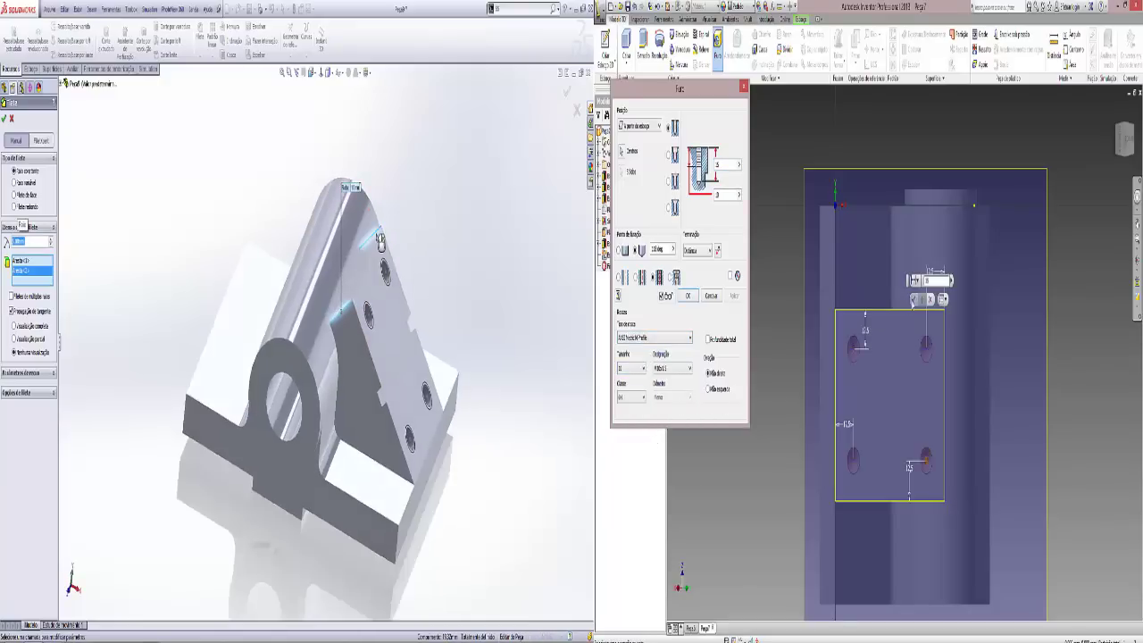
click(914, 299)
key(Return)
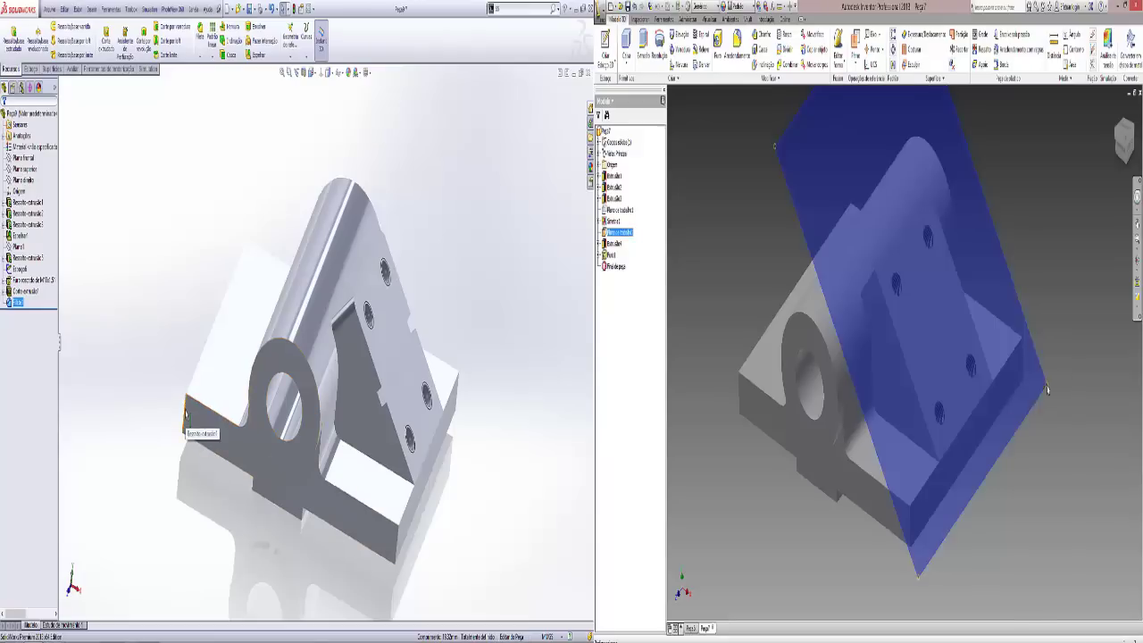
Fillet a third edge in SolidWorks and start an Inventor sketch line on the work plane.
right_click(1047, 389)
click(1025, 334)
key(Return)
click(184, 413)
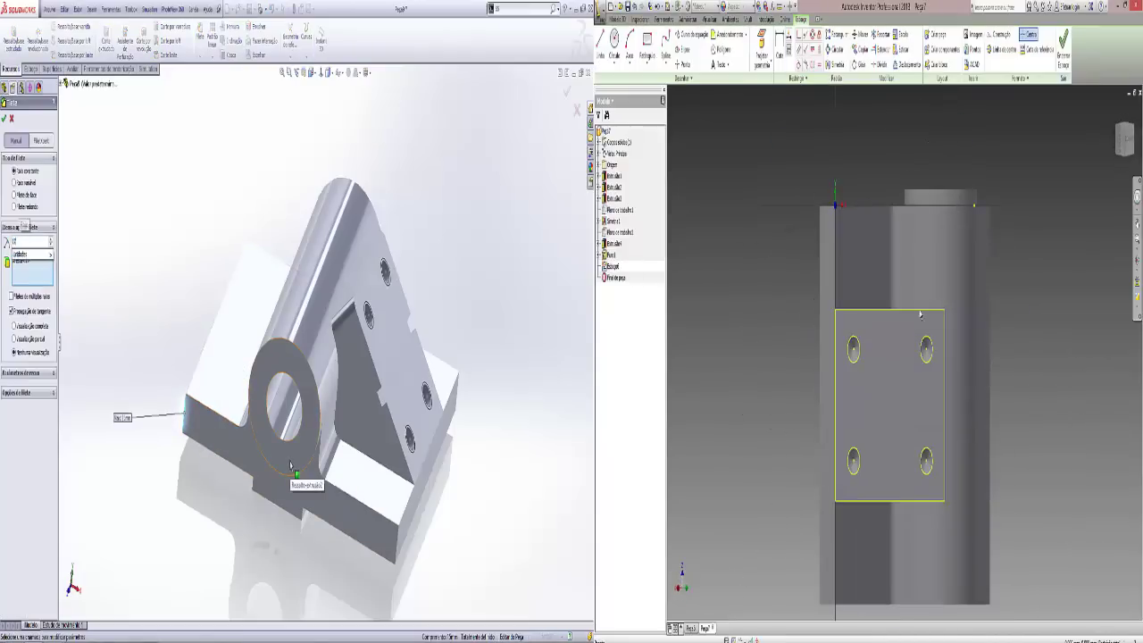
click(458, 406)
click(887, 500)
key(Return)
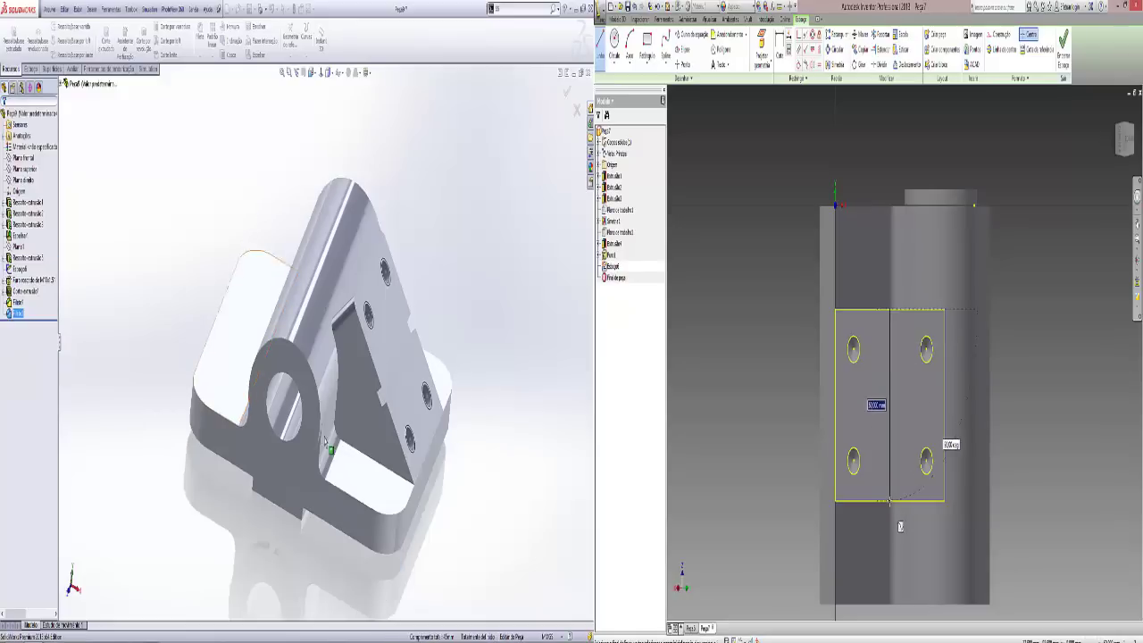
Choose a custom-sized counterbore hole in SolidWorks while offsetting Inventor's vertical sketch line.
mouse_move(429, 375)
middle_down()
mouse_move(347, 475)
mouse_move(207, 333)
middle_up()
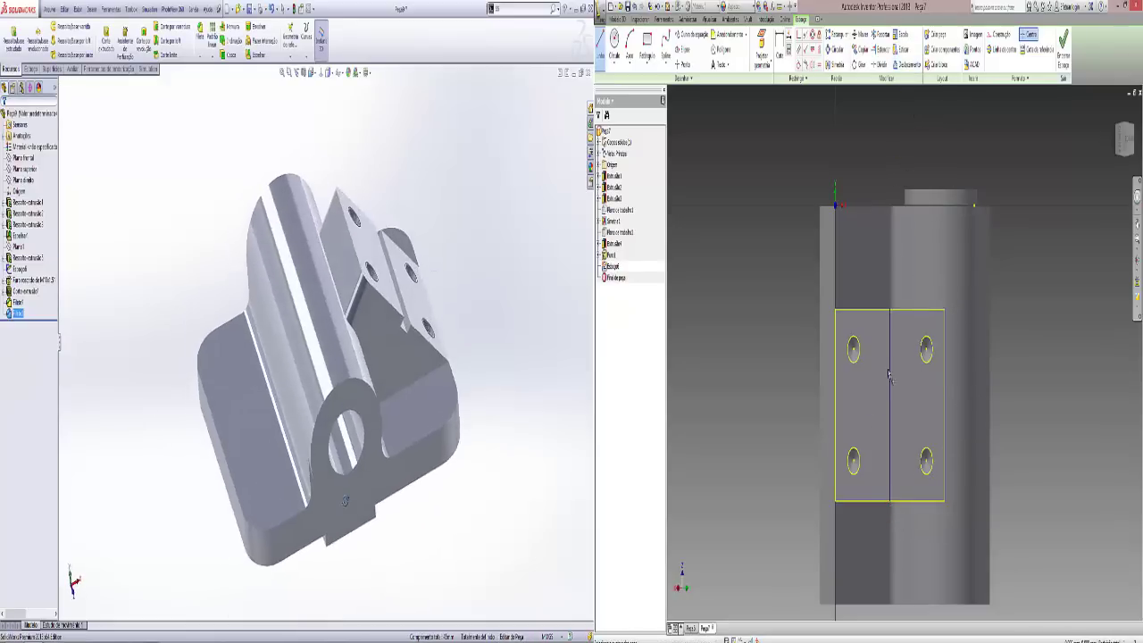
click(908, 64)
click(889, 393)
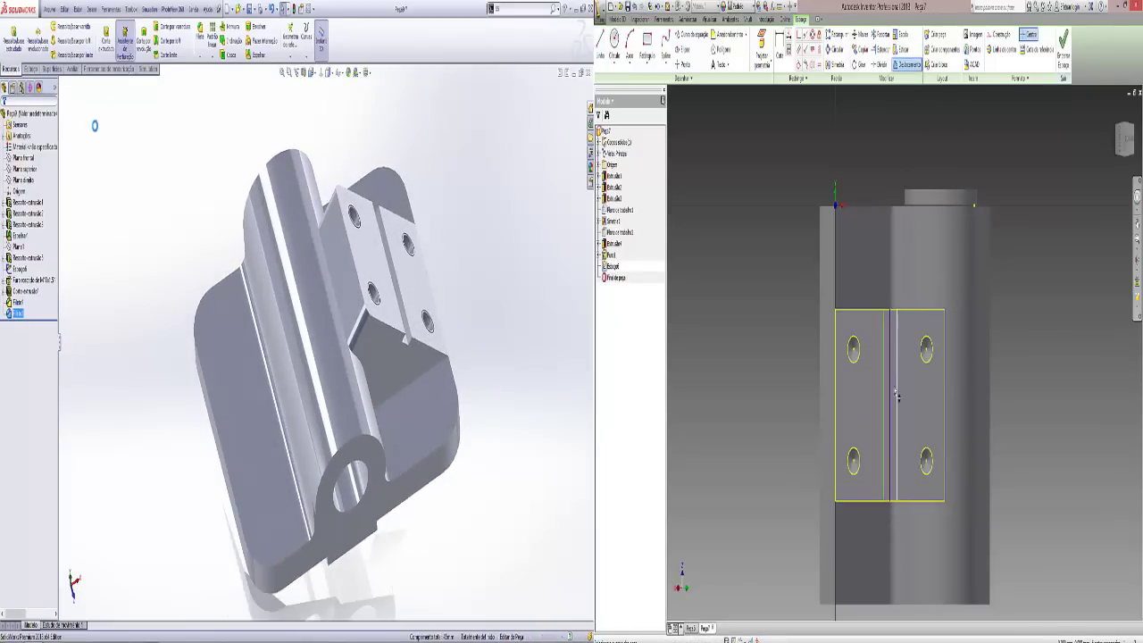
click(892, 411)
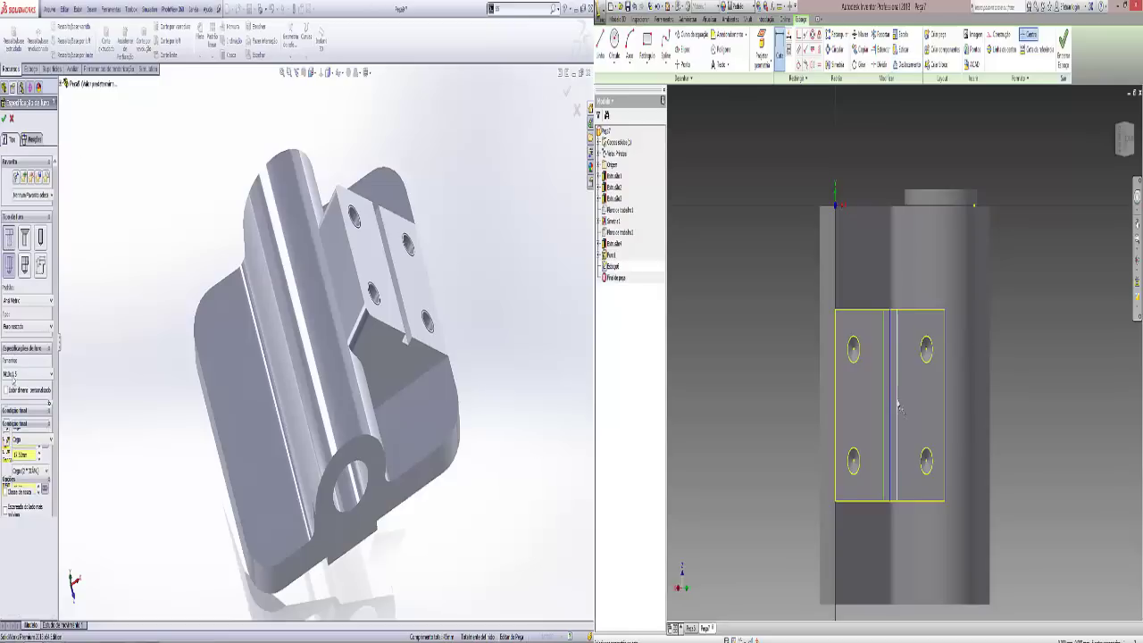
click(6, 417)
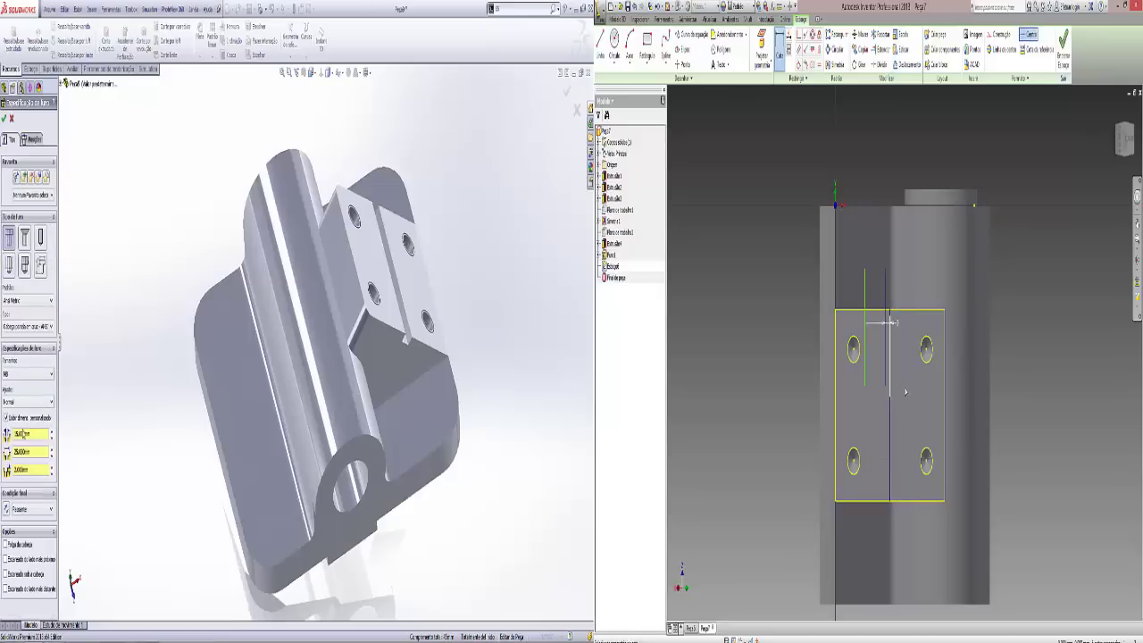
Place hole positions on SolidWorks' base face and set the distance between Inventor's groove lines.
click(32, 141)
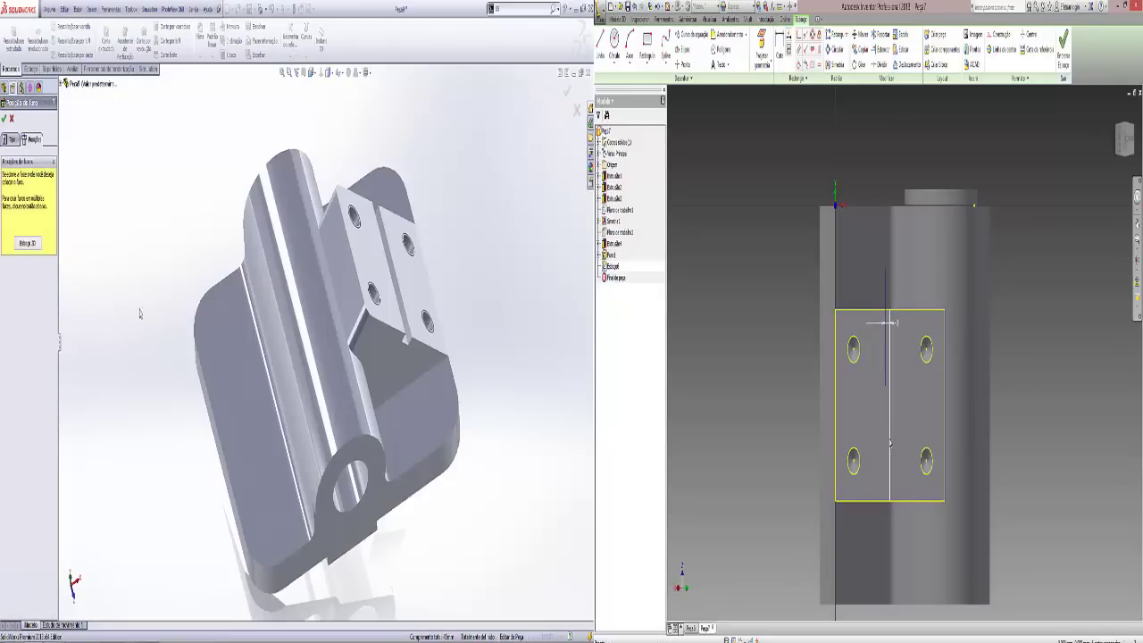
click(219, 328)
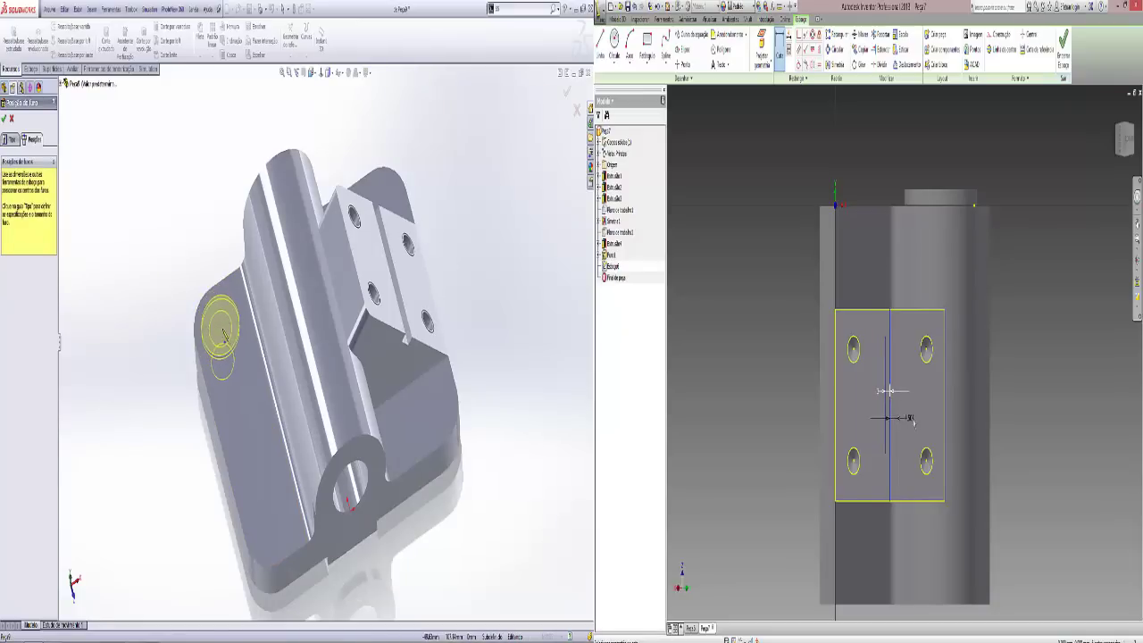
click(224, 332)
click(910, 418)
click(273, 525)
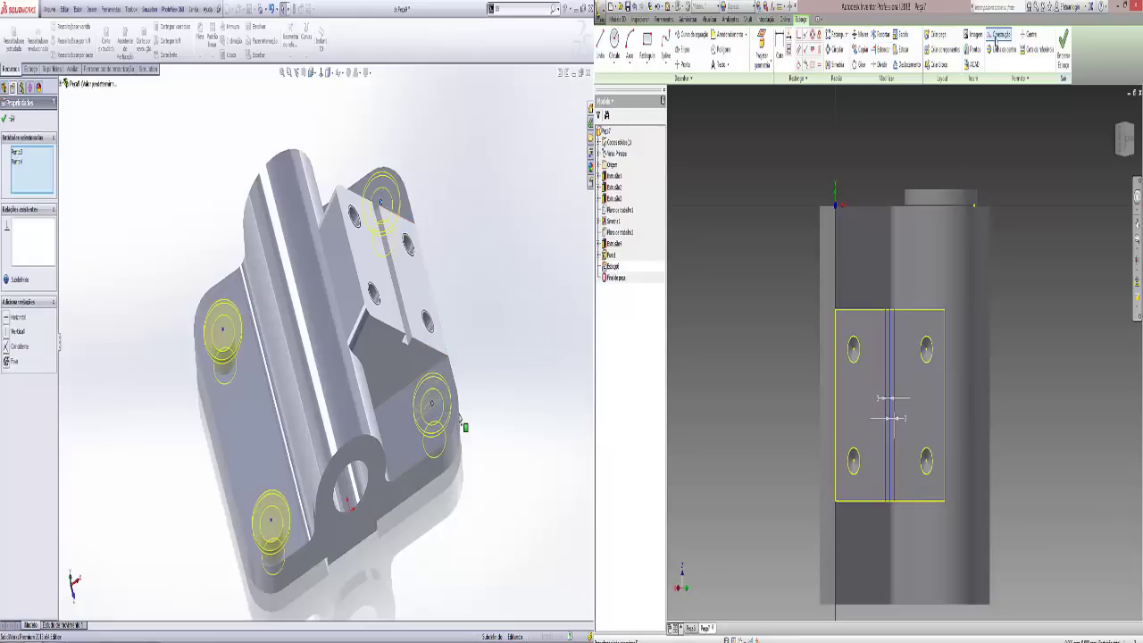
Extrude-cut the groove profile through Inventor's plate while adding SolidWorks hole positions.
click(1029, 34)
click(432, 407)
key(e)
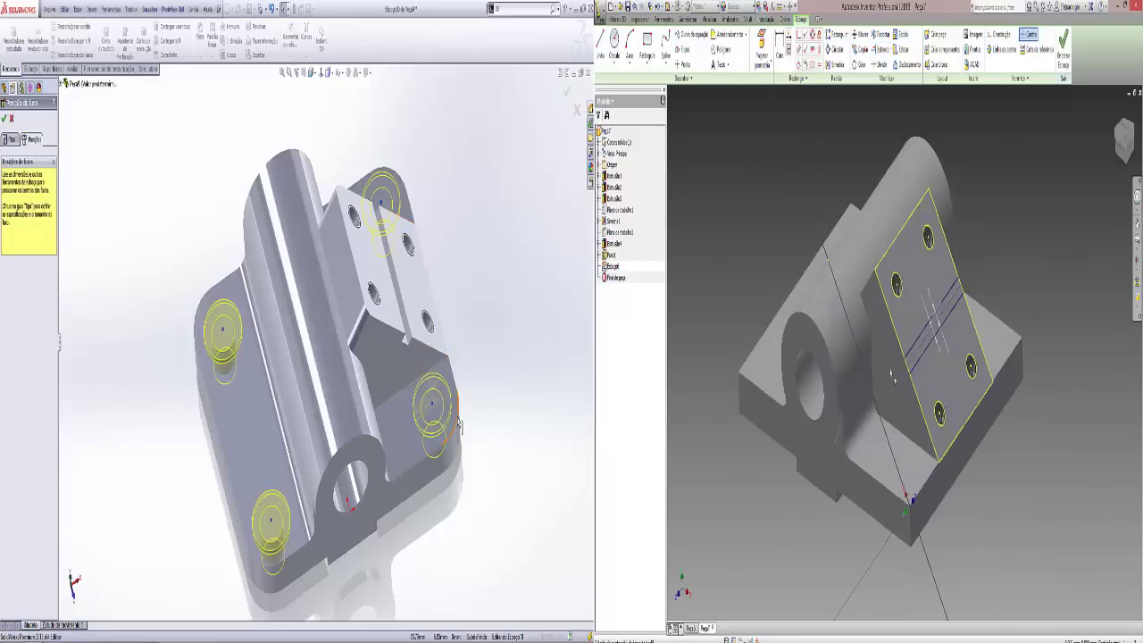
click(432, 407)
click(934, 348)
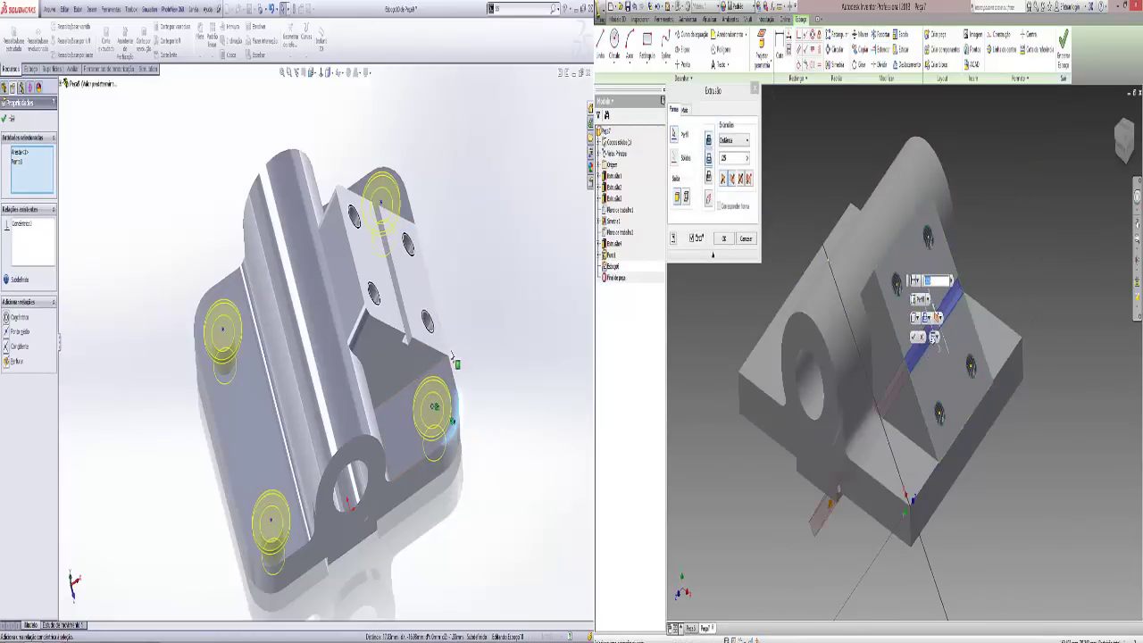
click(914, 337)
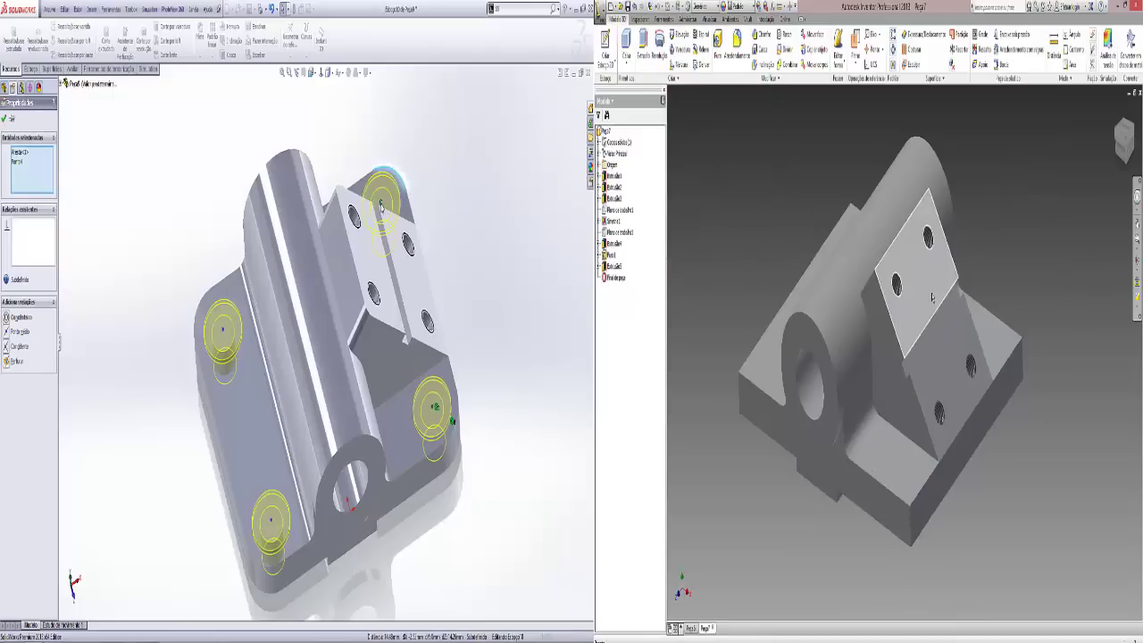
Fillet Inventor's groove edges and centre SolidWorks' hole points on the rounded corner edges.
key(f)
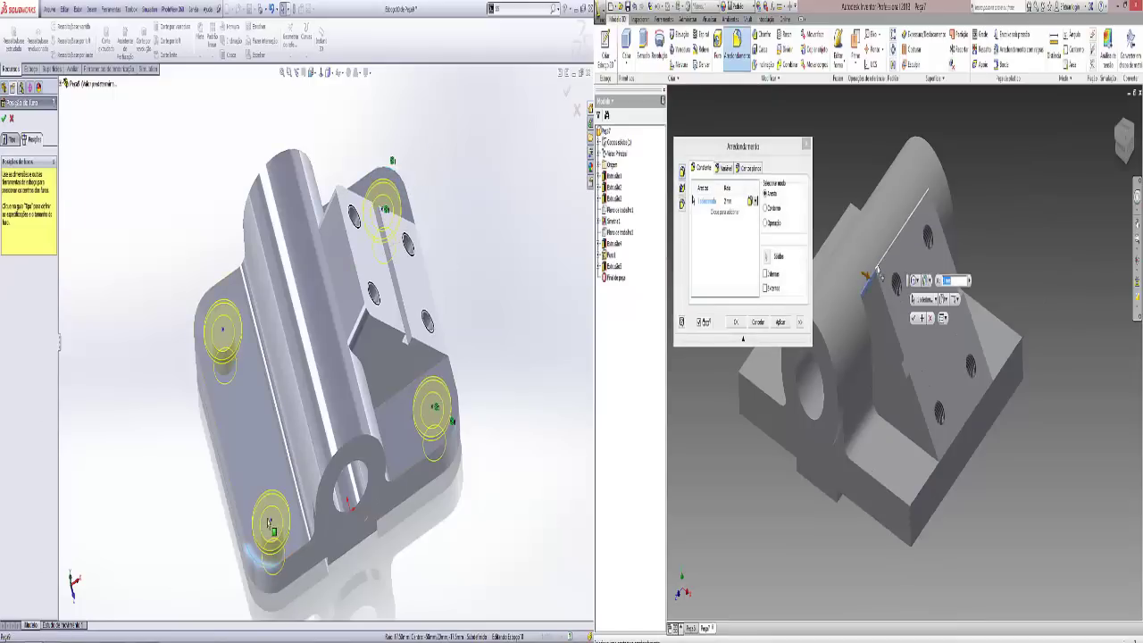
click(287, 491)
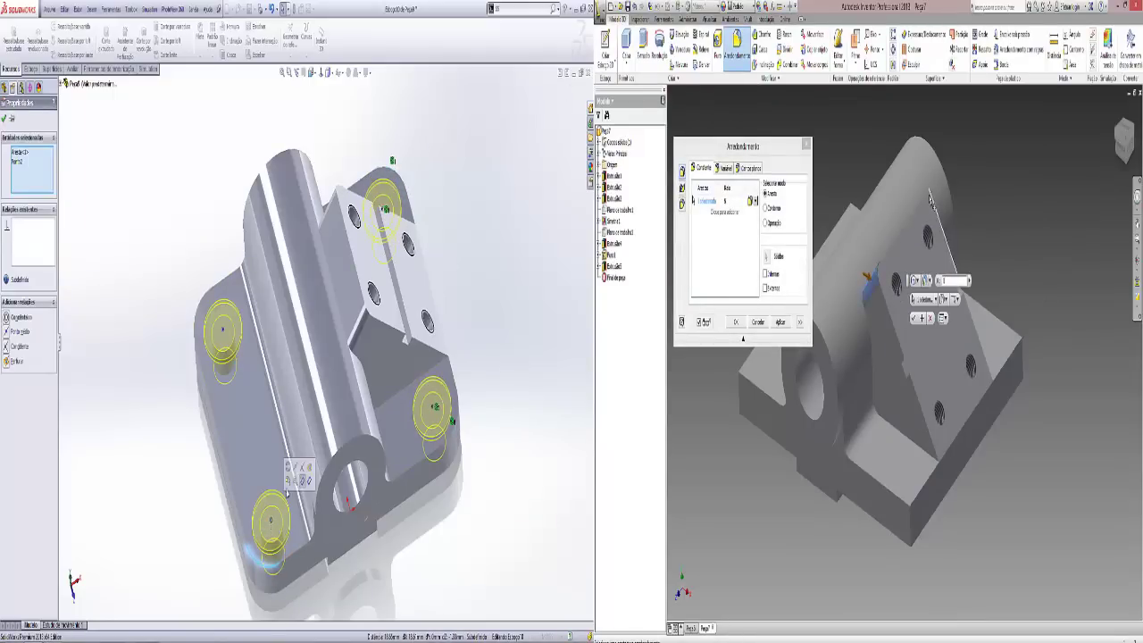
click(187, 283)
click(223, 332)
mouse_move(928, 207)
shift+middle_down()
mouse_move(912, 174)
mouse_move(893, 268)
shift+middle_up()
right_click(220, 218)
key(Escape)
key(Return)
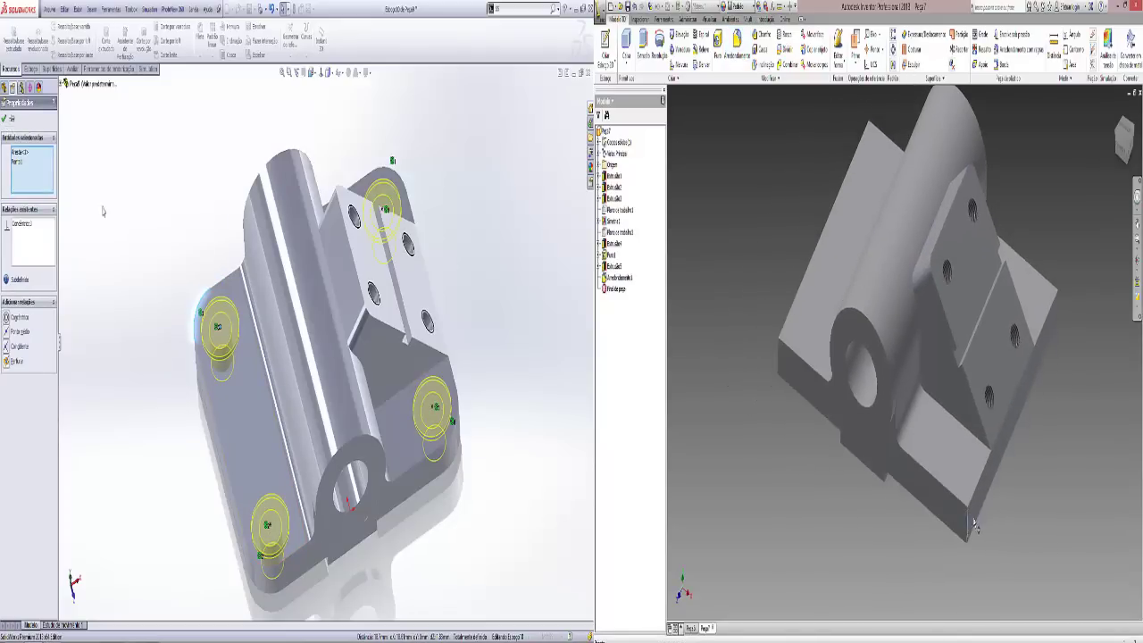
Confirm SolidWorks' four counterbored base holes and fillet Inventor's base corner edges.
key(f)
click(5, 119)
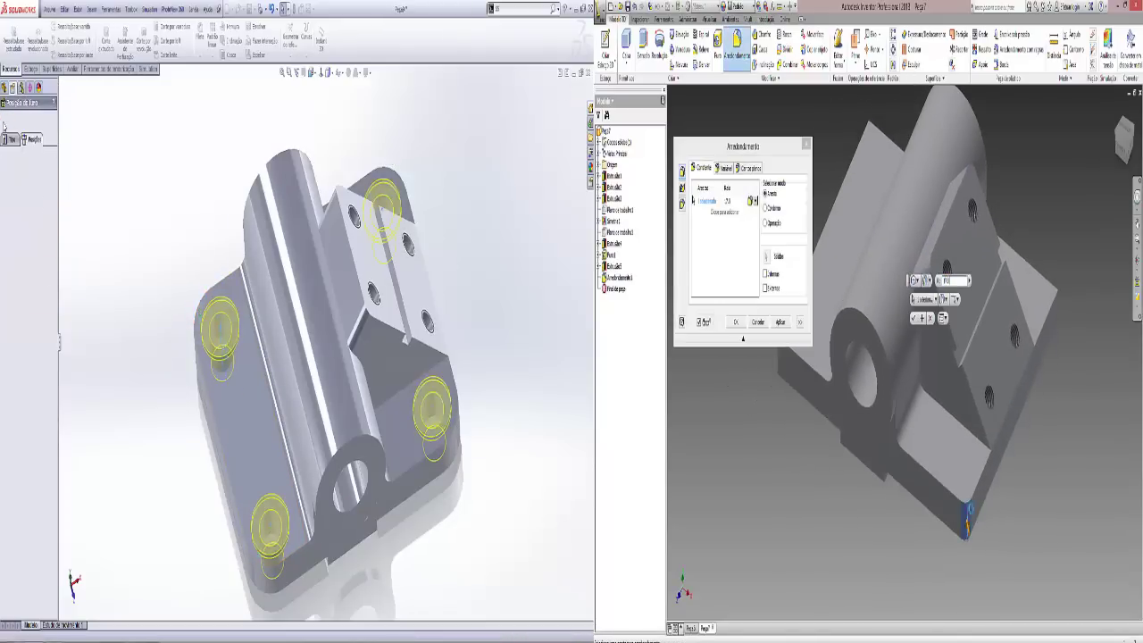
click(972, 518)
click(1051, 312)
mouse_move(295, 375)
middle_down()
mouse_move(266, 456)
mouse_move(435, 513)
mouse_move(297, 533)
middle_up()
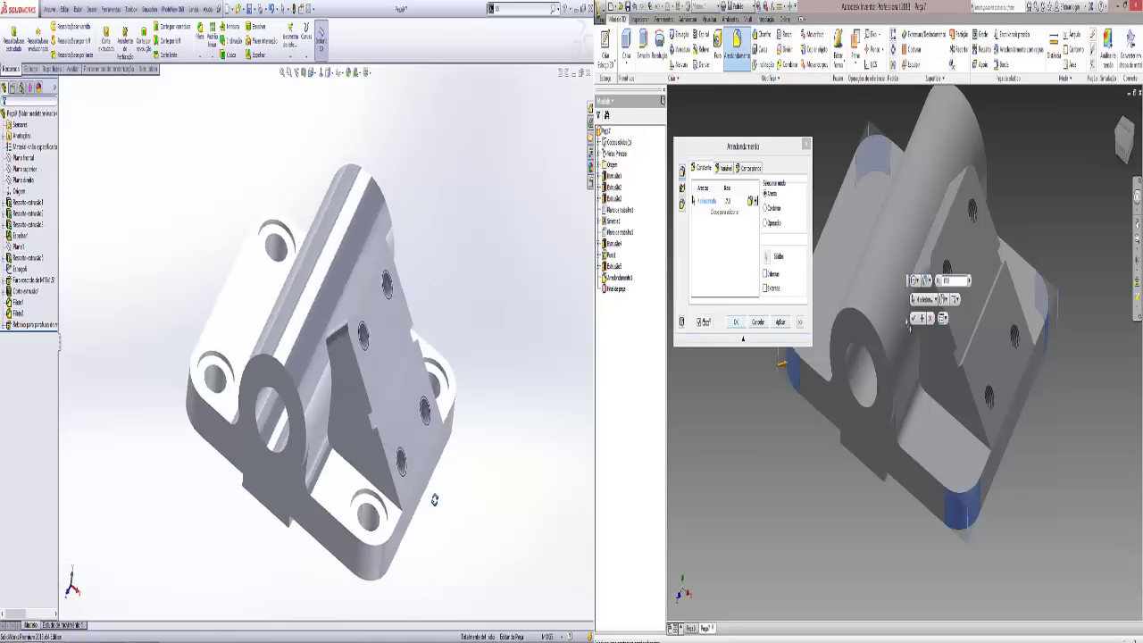
click(738, 323)
Start an Inventor hole of counterbore type while turning the SolidWorks part.
shift+middle_drag(804, 357, 855, 444)
mouse_move(296, 533)
middle_down()
mouse_move(330, 483)
mouse_move(345, 485)
mouse_move(306, 543)
mouse_move(434, 517)
mouse_move(429, 481)
mouse_move(338, 479)
middle_up()
click(717, 40)
click(671, 155)
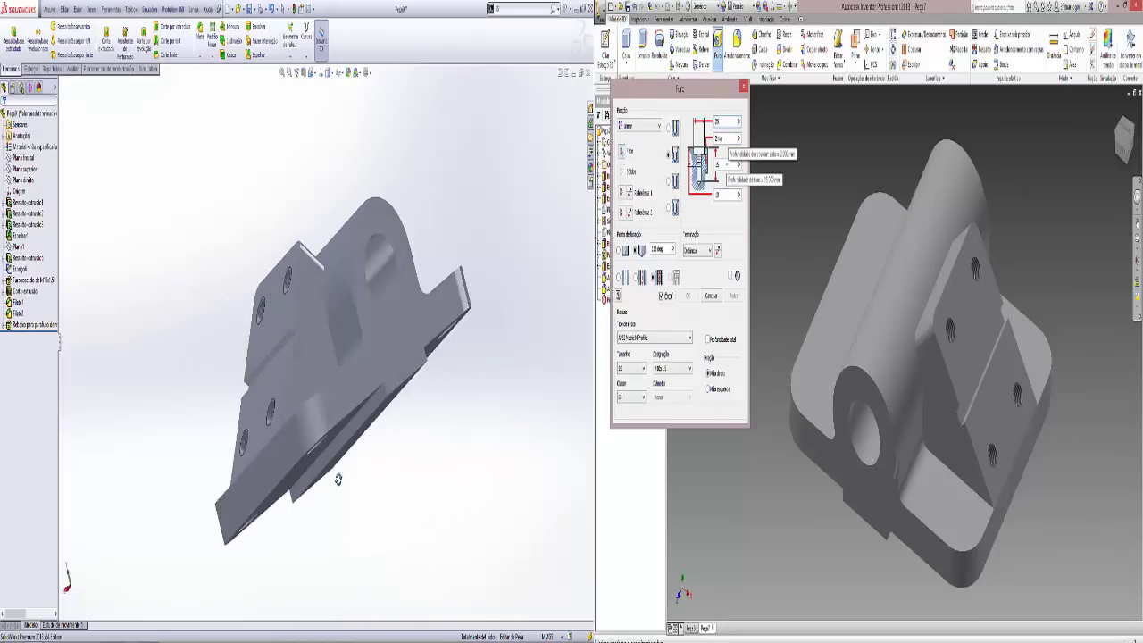
Place Inventor's counterbored holes concentric with the rounded base corners on the base face.
mouse_move(287, 569)
middle_down()
mouse_move(322, 535)
mouse_move(367, 636)
middle_up()
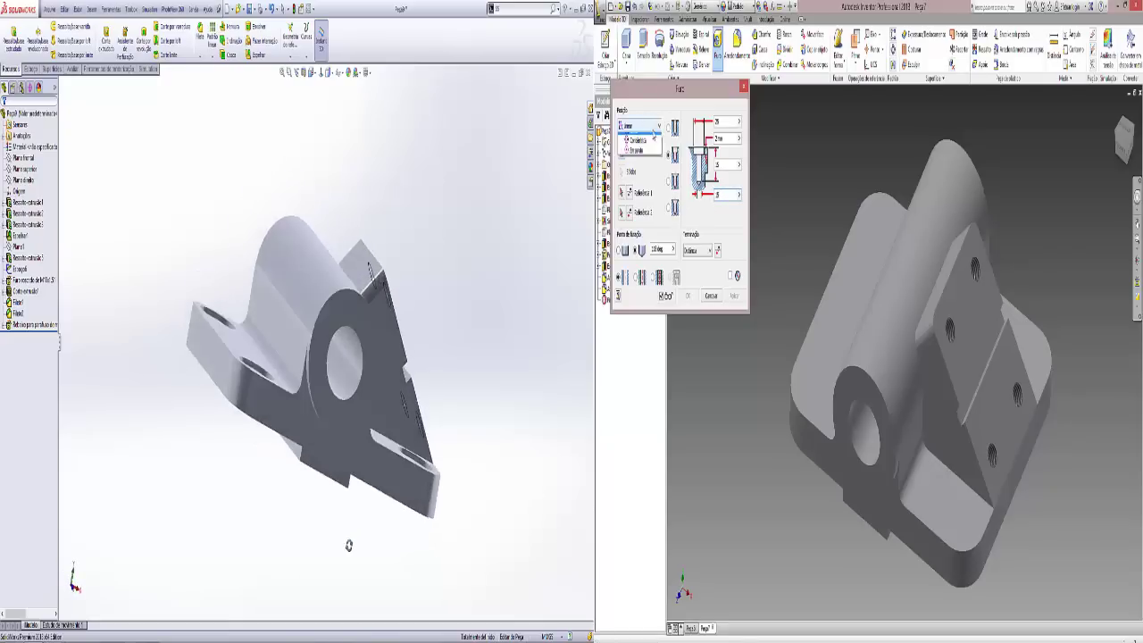
mouse_move(349, 544)
middle_down()
mouse_move(331, 506)
mouse_move(319, 508)
mouse_move(435, 514)
mouse_move(434, 498)
mouse_move(316, 498)
mouse_move(300, 526)
middle_up()
click(638, 140)
click(871, 232)
click(964, 554)
click(968, 571)
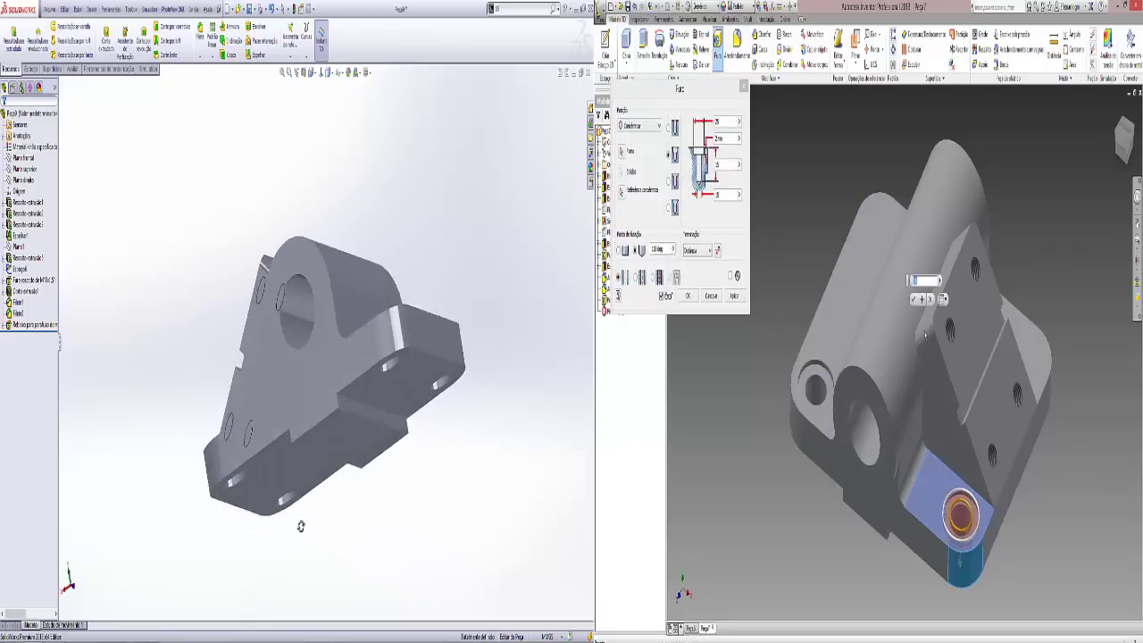
mouse_move(288, 568)
middle_down()
mouse_move(267, 535)
mouse_move(327, 467)
middle_up()
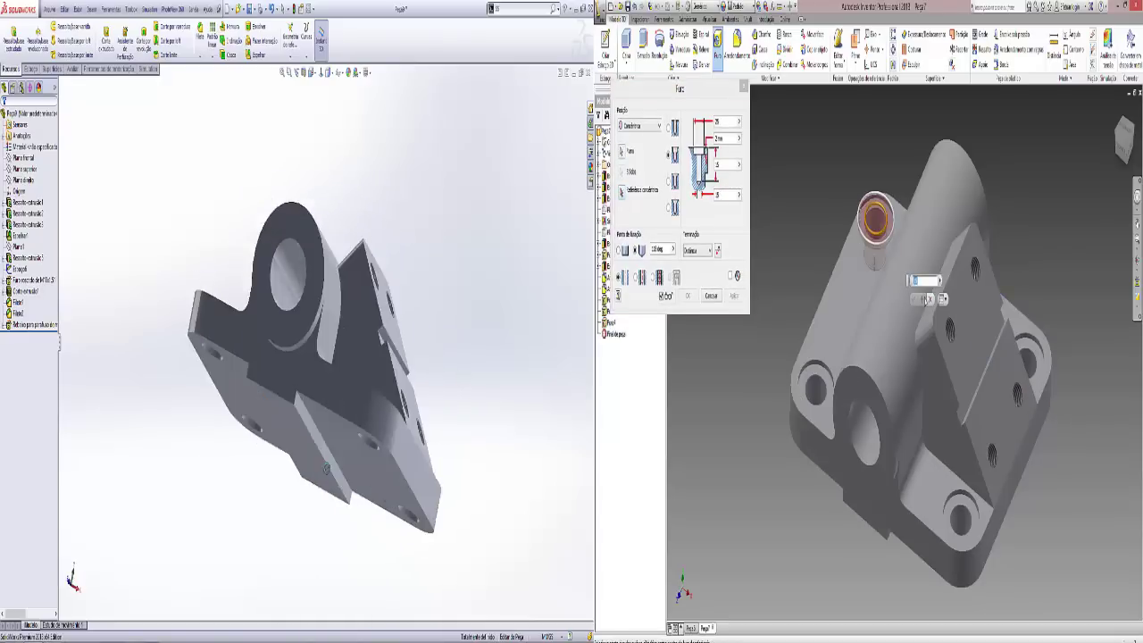
mouse_move(348, 544)
middle_down()
mouse_move(334, 503)
mouse_move(319, 580)
mouse_move(430, 479)
mouse_move(337, 480)
middle_up()
click(922, 299)
Orbit both brackets to inspect undersides and oblique views, then bring up Inventor's View options.
shift+middle_drag(888, 406, 912, 422)
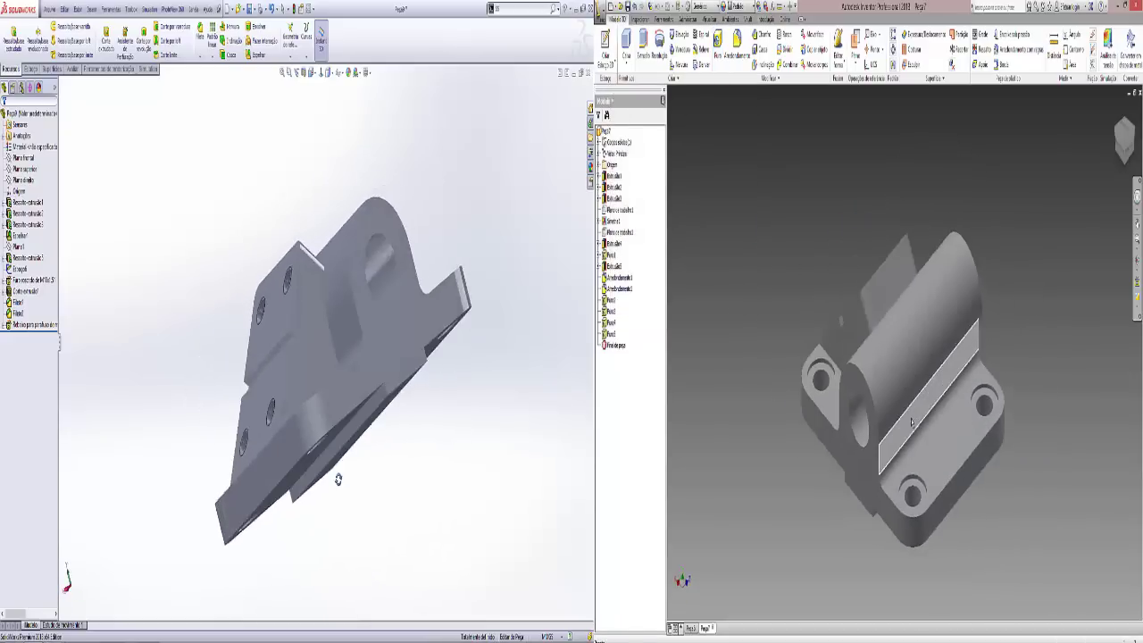
mouse_move(337, 480)
middle_down()
mouse_move(313, 498)
mouse_move(289, 566)
mouse_move(306, 637)
middle_up()
shift+middle_drag(911, 421, 950, 444)
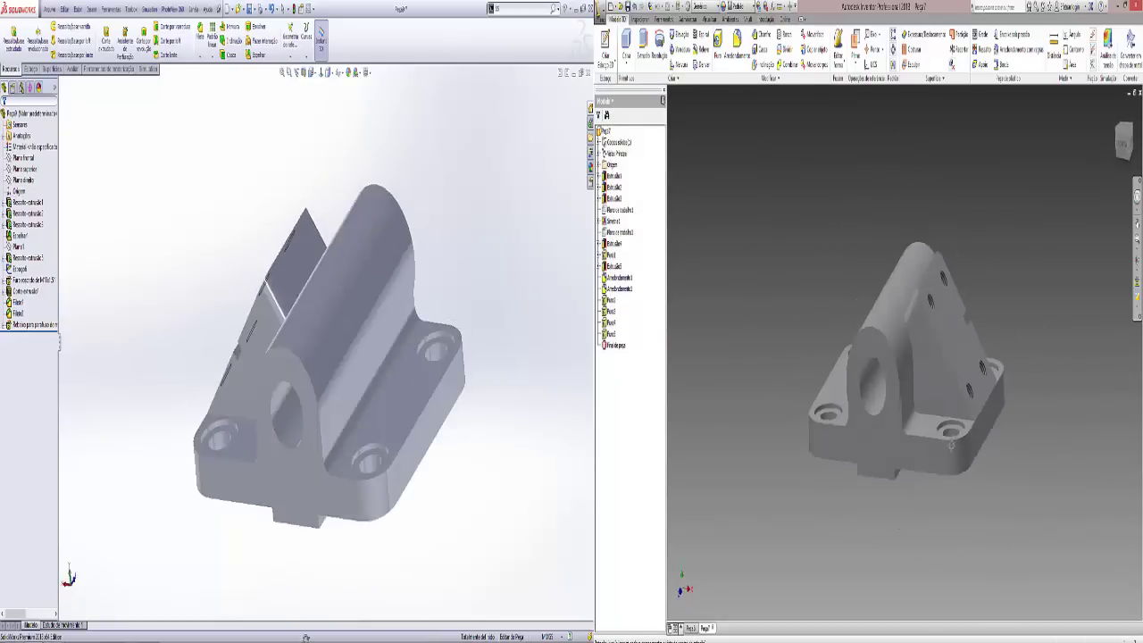
middle_drag(306, 636, 369, 636)
shift+middle_drag(951, 443, 933, 462)
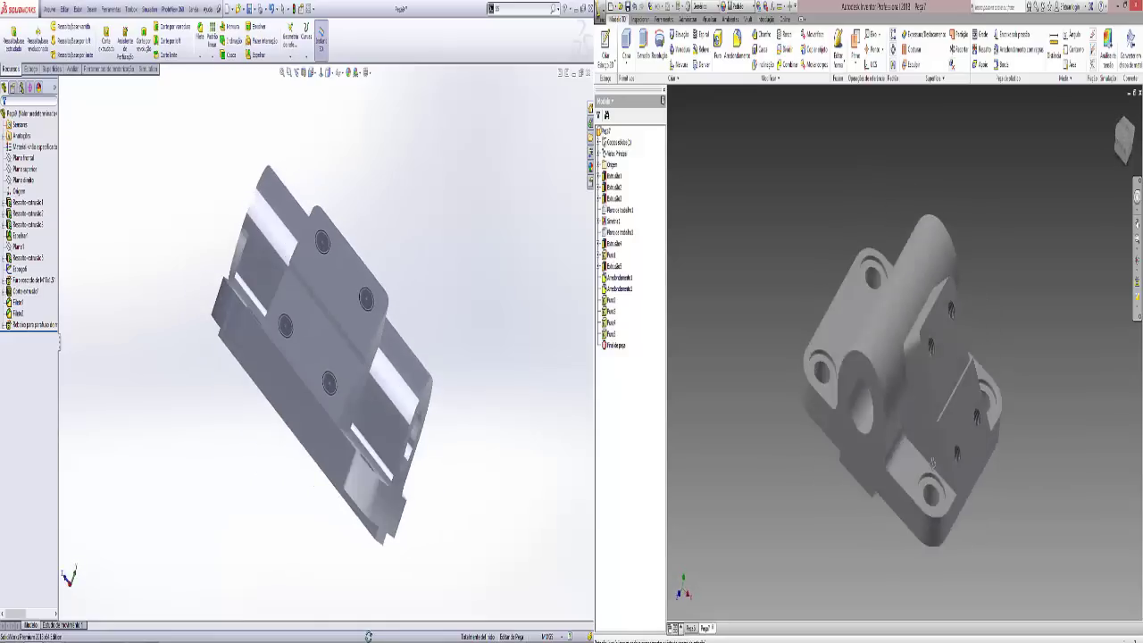
middle_drag(368, 635, 267, 378)
shift+middle_drag(933, 462, 823, 315)
mouse_move(268, 378)
middle_down()
mouse_move(348, 545)
mouse_move(319, 579)
mouse_move(303, 580)
mouse_move(434, 513)
mouse_move(429, 479)
mouse_move(402, 461)
mouse_move(367, 459)
mouse_move(339, 480)
middle_up()
click(709, 19)
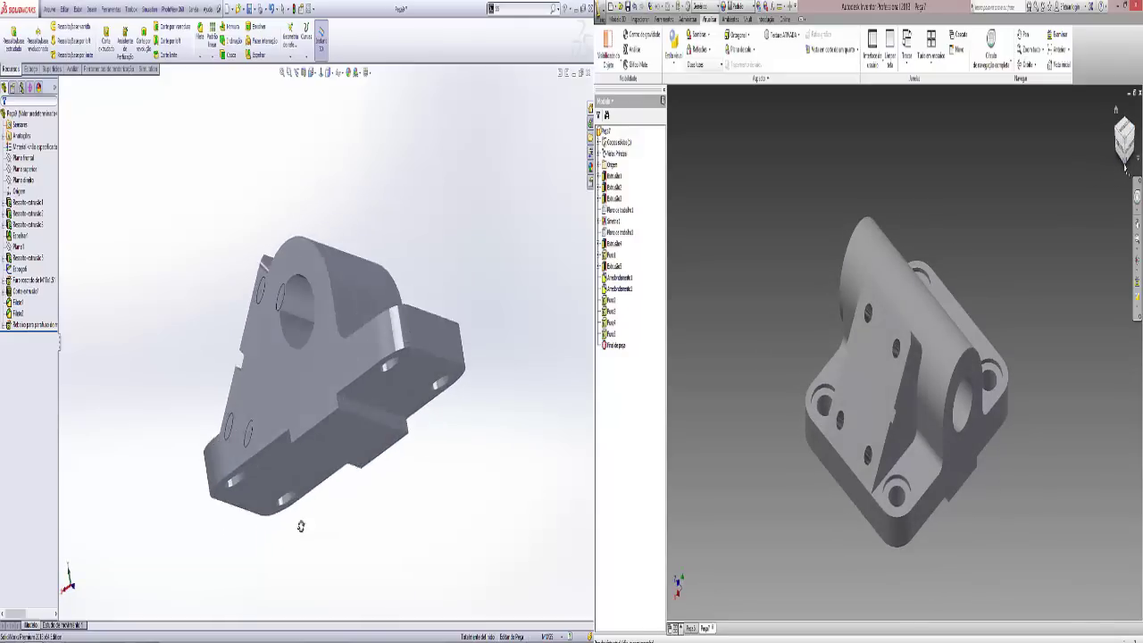